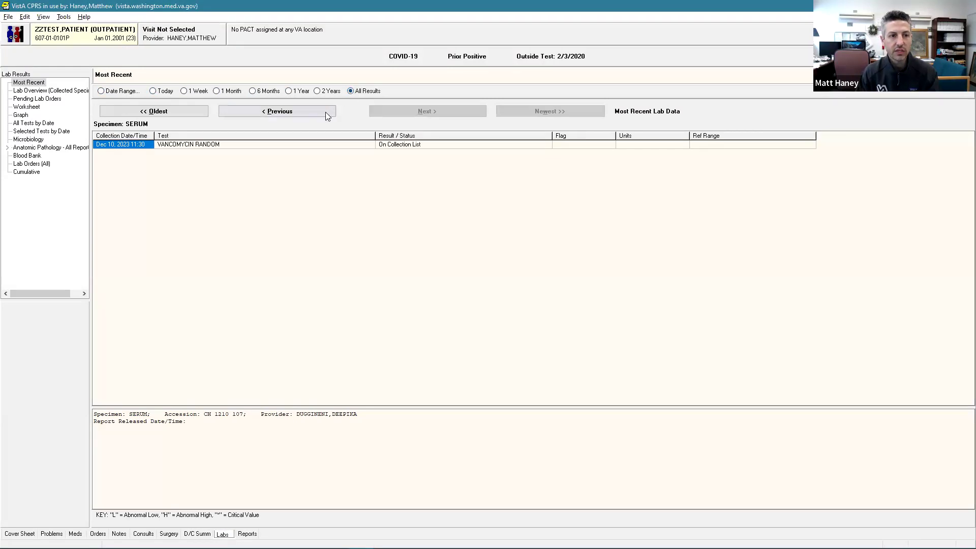
Browse the patient's most recent lab results back through earlier entries to the oldest one, and return to the newest.
click(278, 112)
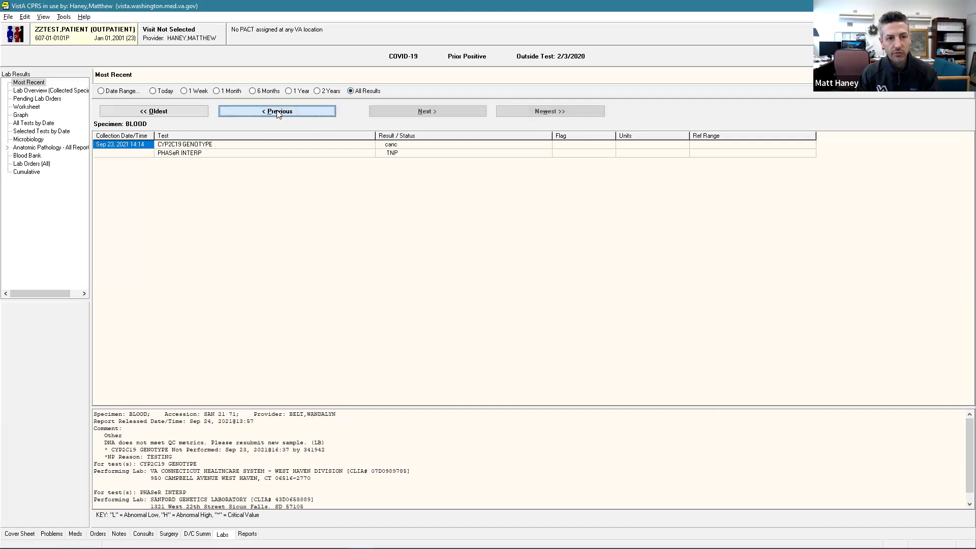
click(279, 112)
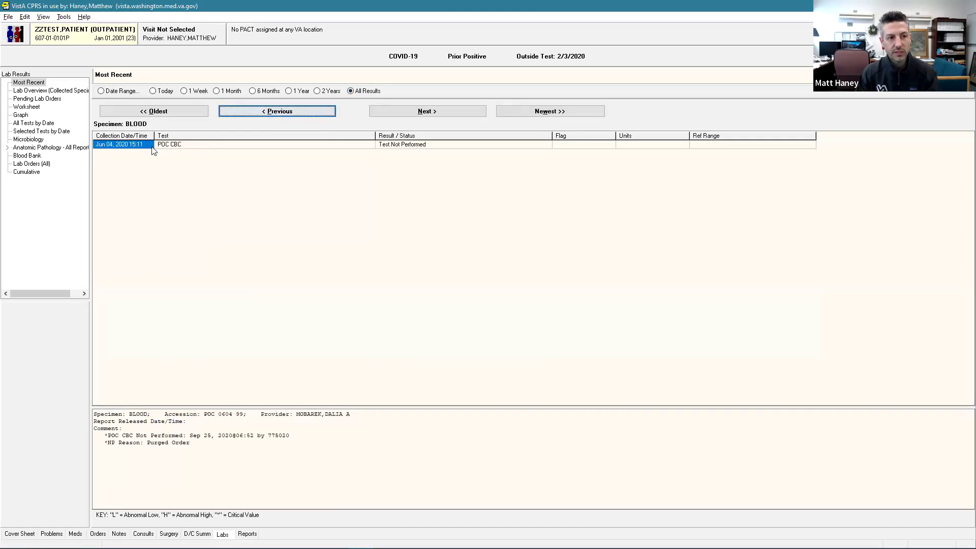
click(282, 112)
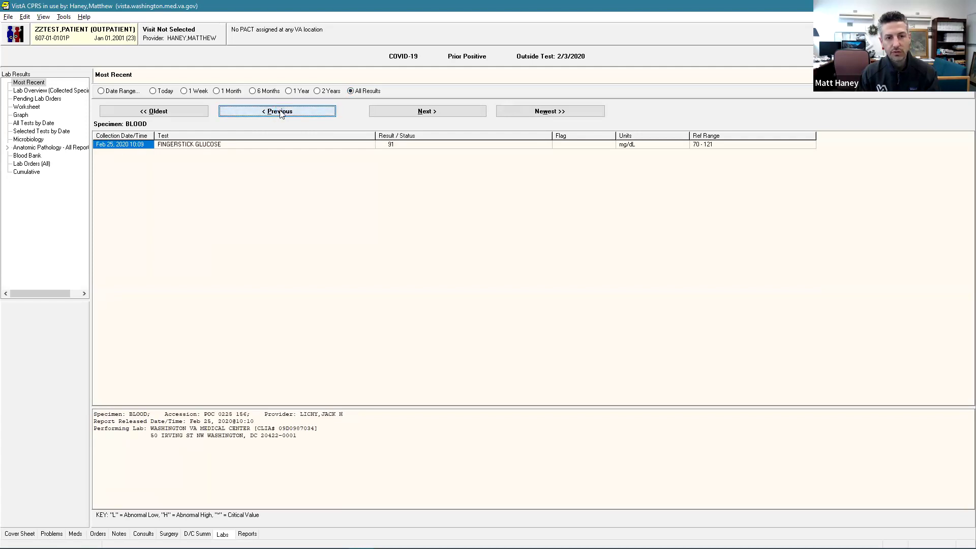
click(282, 113)
click(154, 117)
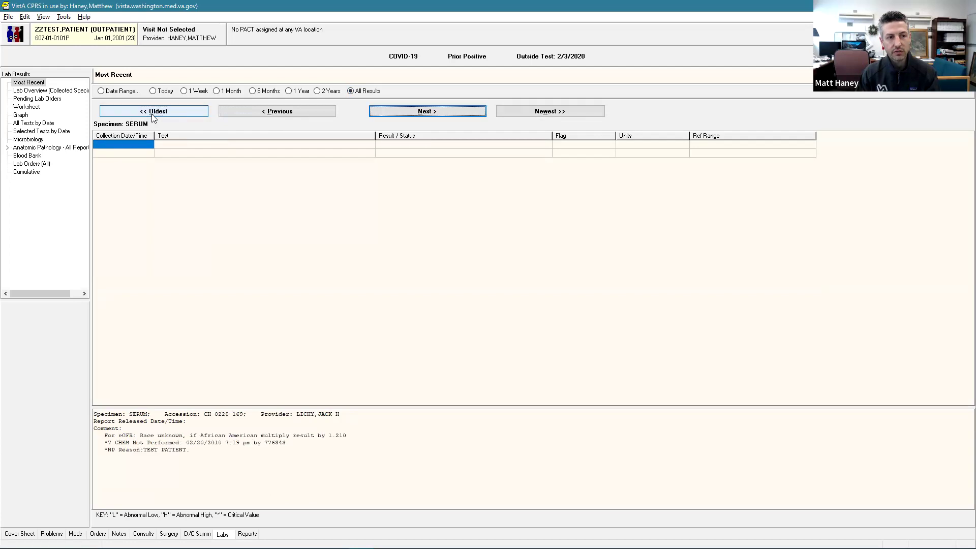
click(537, 113)
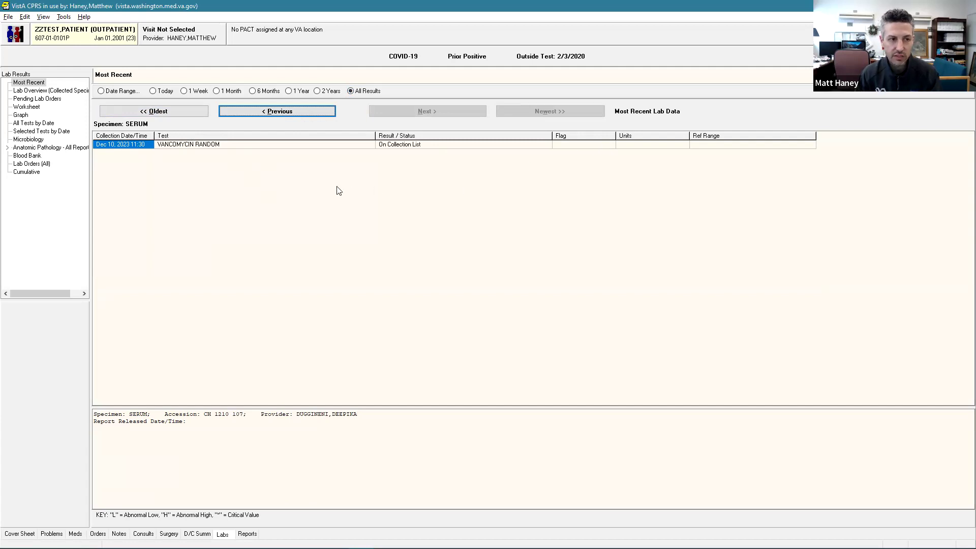
Open the lab worksheet's test selection and add the Cbc panel to the tests to be displayed.
click(31, 108)
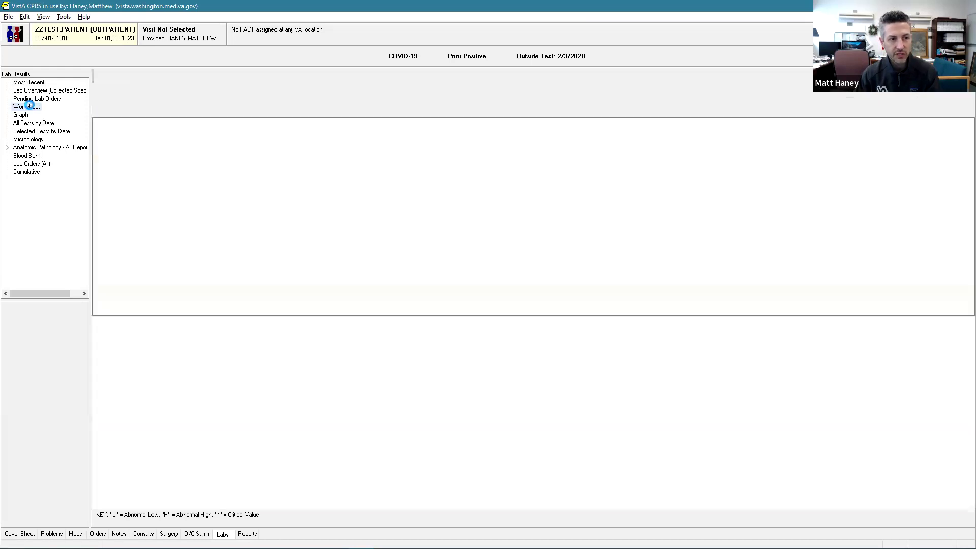
drag(476, 162, 454, 154)
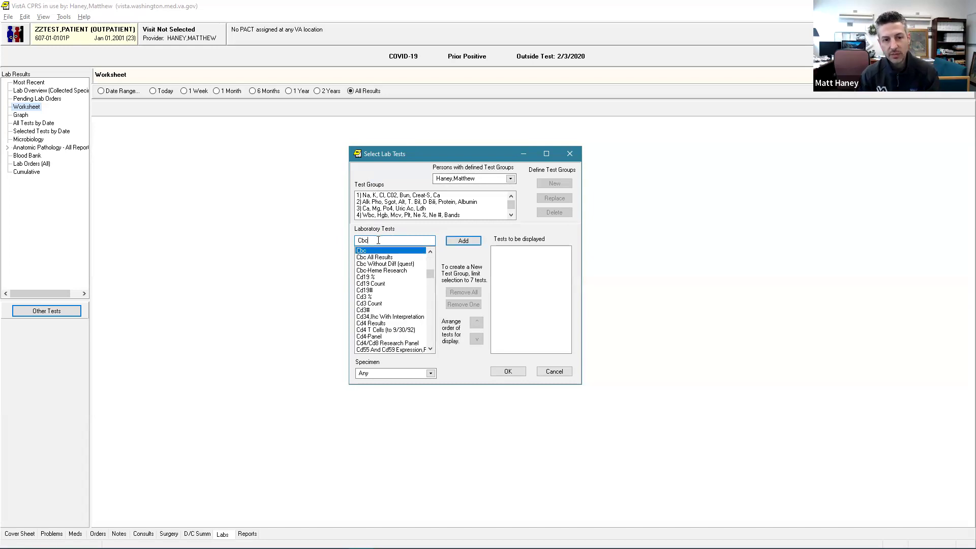
click(459, 244)
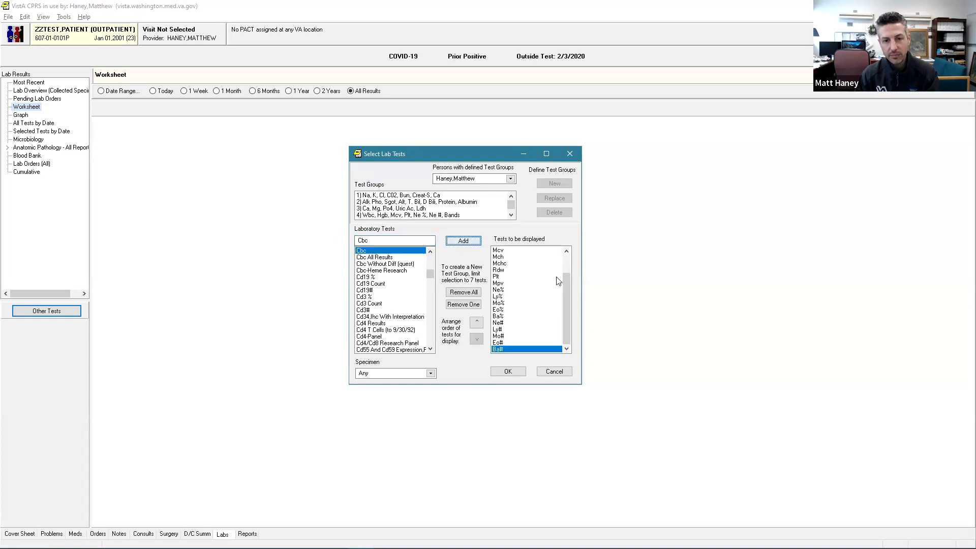
drag(567, 274, 569, 328)
Add the Chem 7 panel to the tests to be displayed, after the Cbc tests.
click(380, 241)
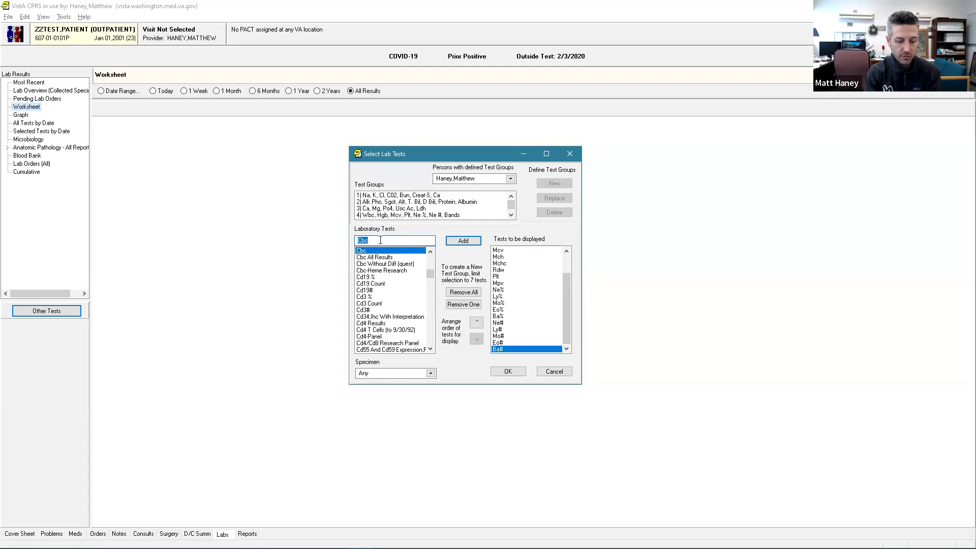
text(chem)
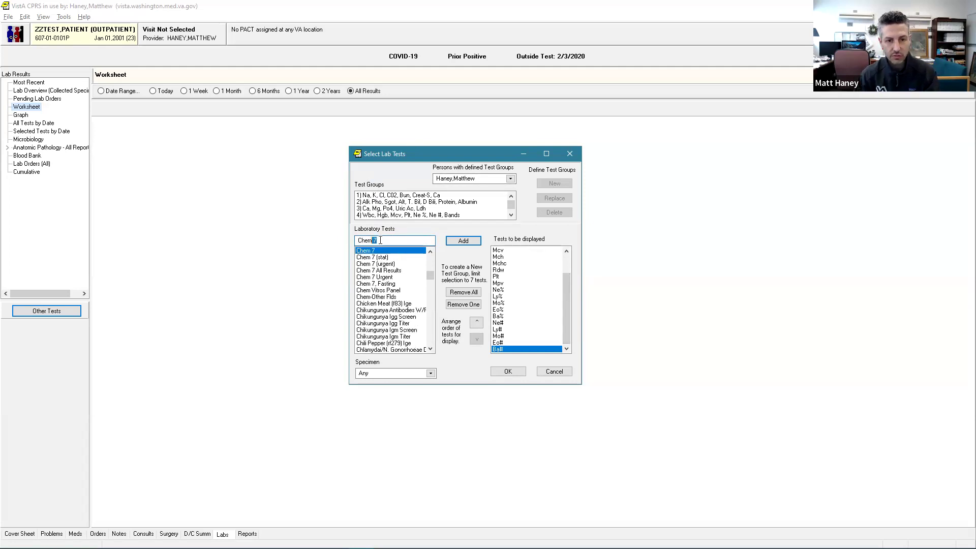
click(464, 242)
mouse_move(562, 306)
mouse_down()
mouse_move(561, 275)
mouse_move(560, 299)
mouse_up()
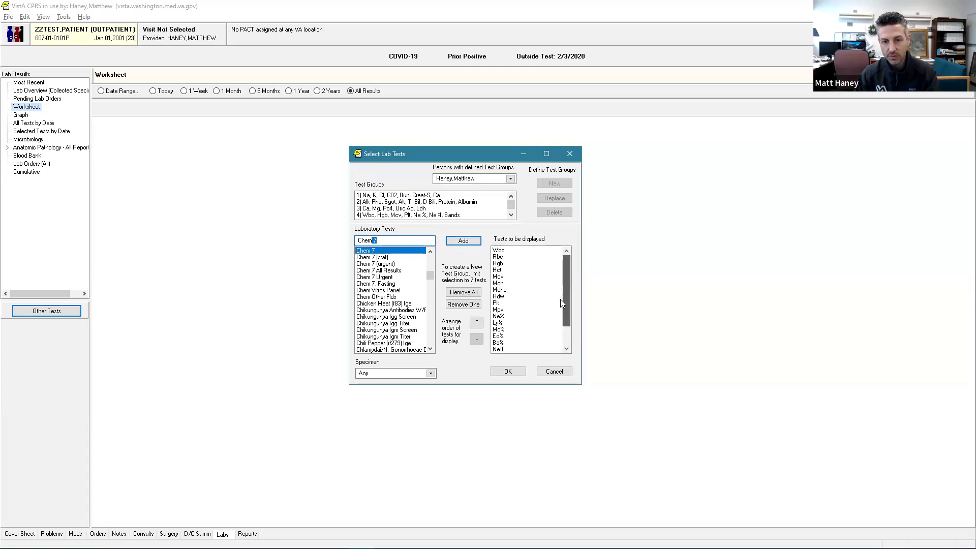
click(465, 244)
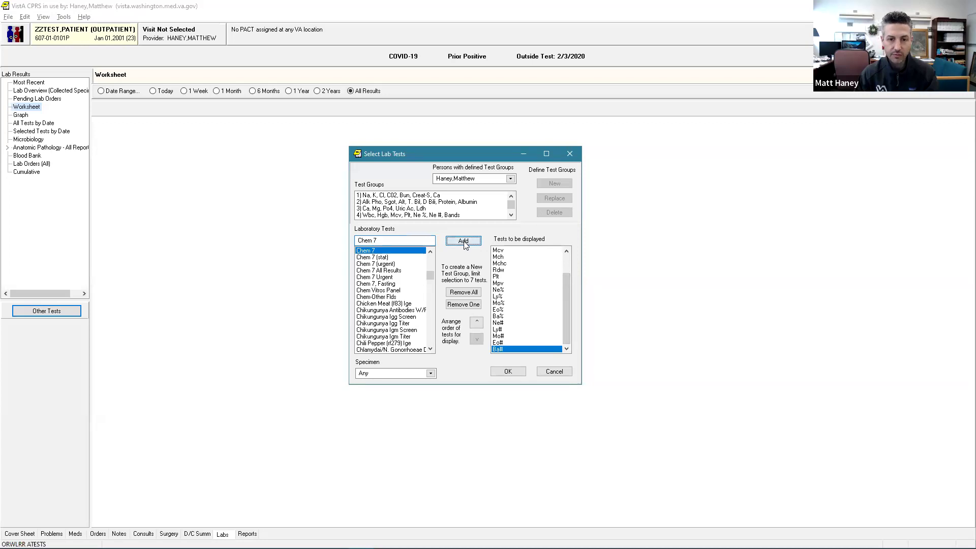
mouse_move(566, 332)
mouse_down()
mouse_move(564, 283)
mouse_move(562, 334)
mouse_up()
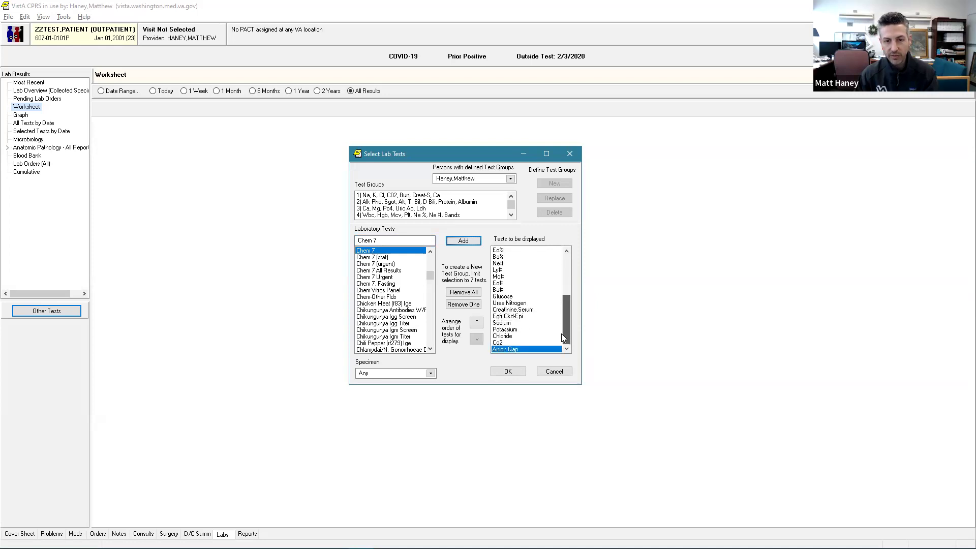
Move Sodium up in the tests to be displayed so it sits directly above Glucose.
click(530, 299)
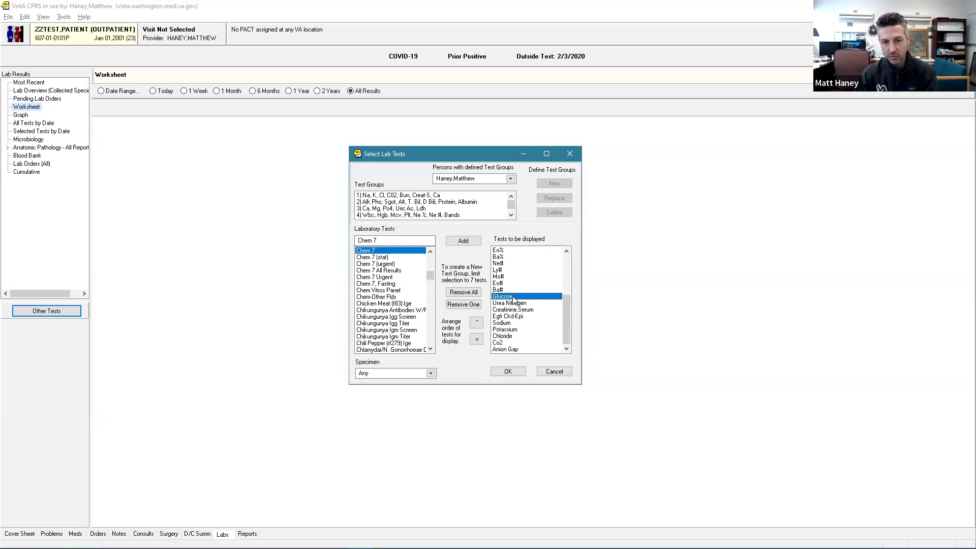
click(519, 324)
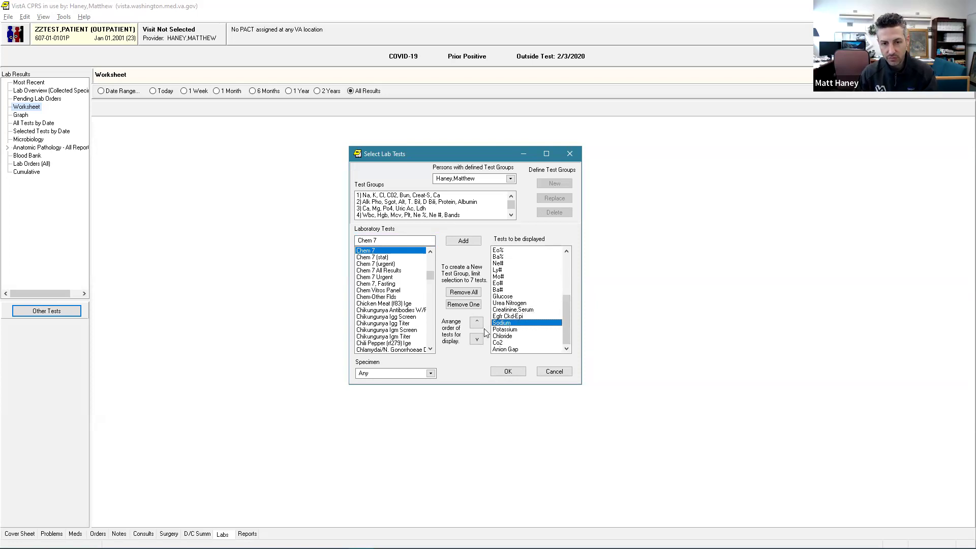
click(475, 324)
click(475, 324)
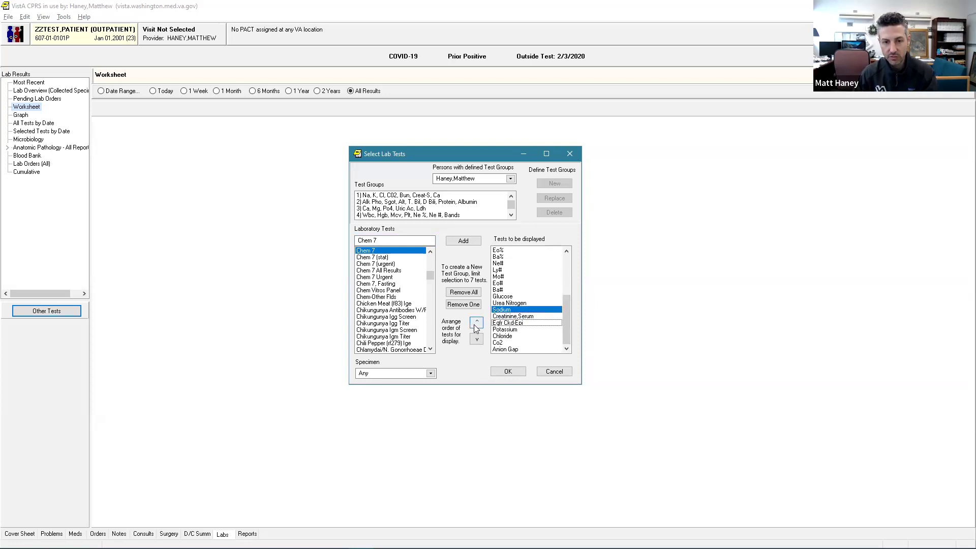
click(477, 325)
click(477, 324)
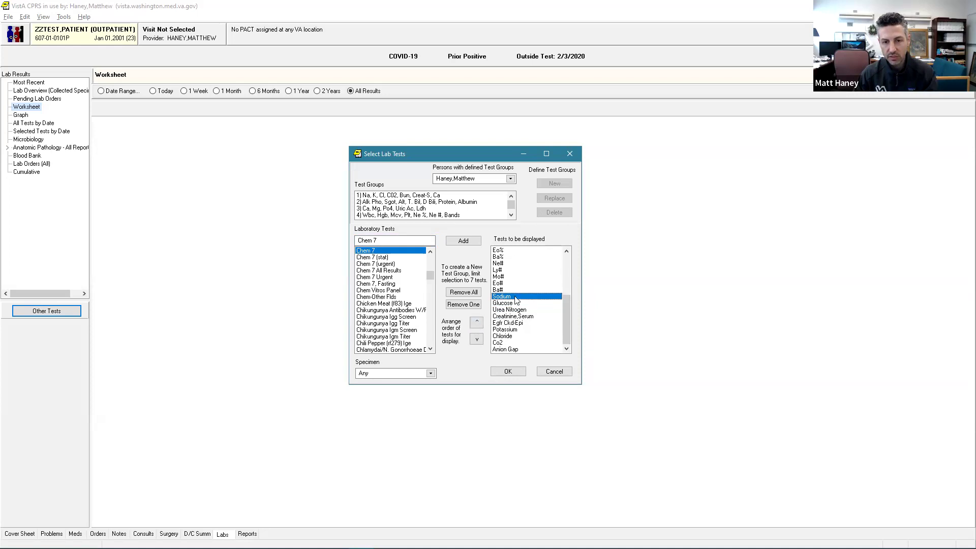
Move Potassium up in the display order so it directly follows Sodium.
click(511, 331)
click(477, 324)
click(477, 324)
click(477, 324)
click(477, 324)
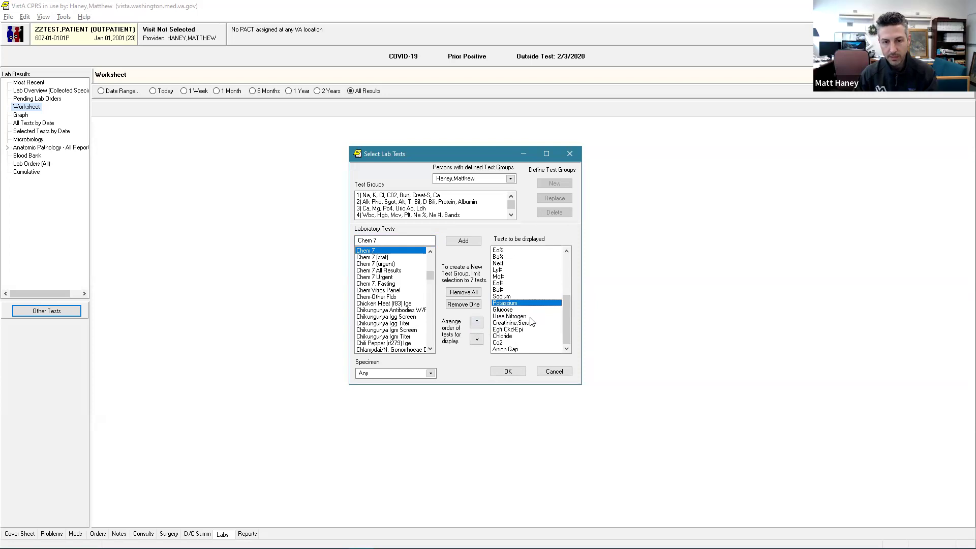
Move Chloride and Co2 up in the display order to directly above Urea Nitrogen, with Chloride first.
click(507, 336)
click(477, 324)
click(477, 323)
click(477, 323)
click(500, 344)
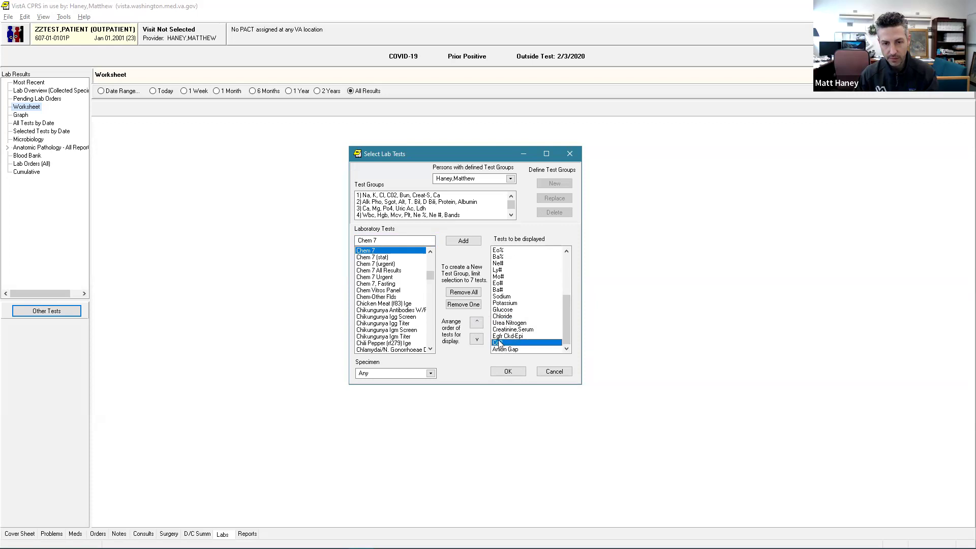
click(477, 324)
click(477, 324)
click(477, 323)
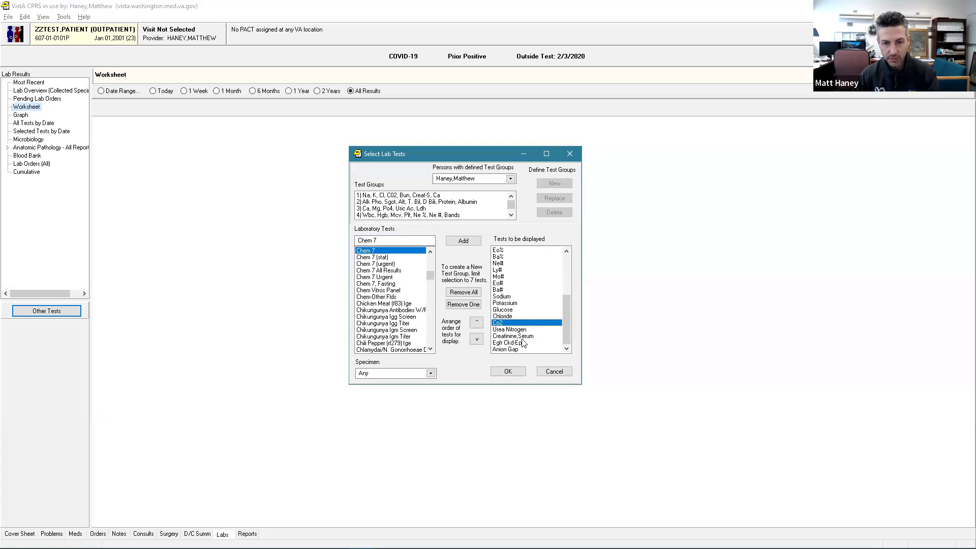
Move Glucose down in the display order to directly below Creatinine,Serum.
click(503, 310)
click(477, 339)
click(477, 339)
click(477, 340)
click(477, 340)
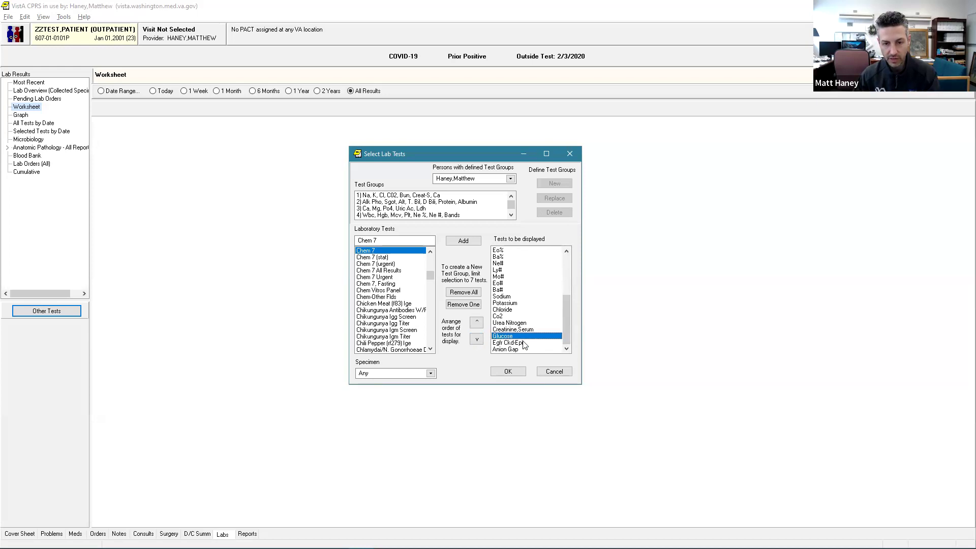
Generate the worksheet with the chosen tests and look over its columns from WBC to GAP.
click(509, 373)
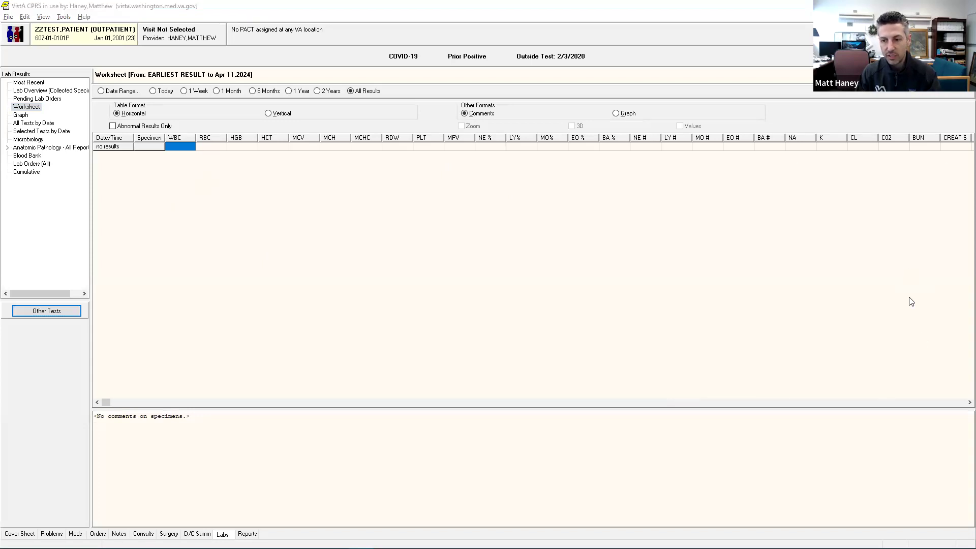
click(961, 404)
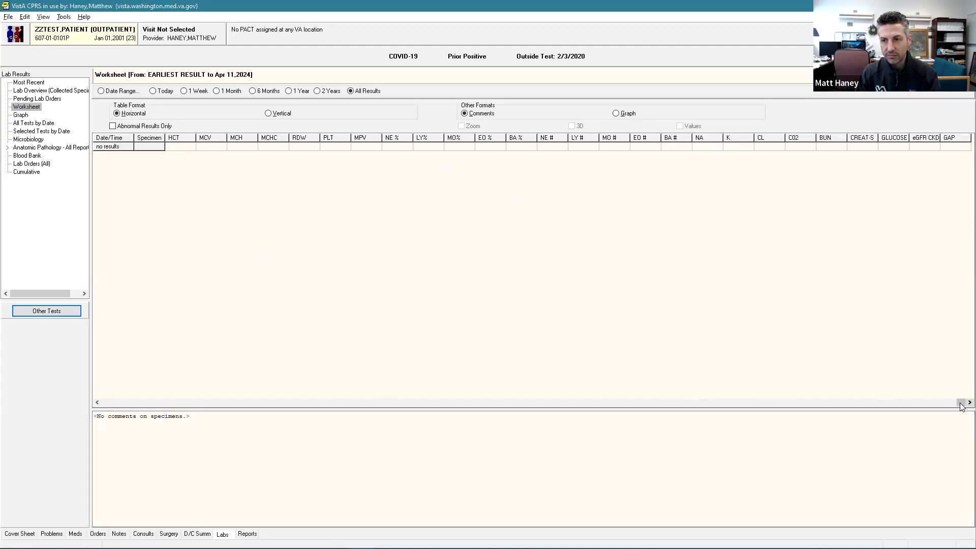
click(204, 403)
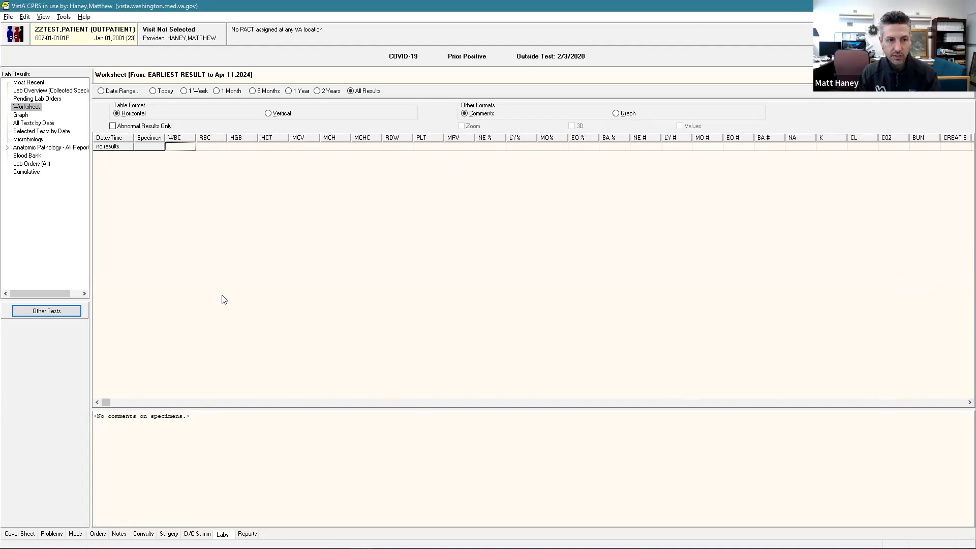
Narrow the WBC, RBC, HGB, HCT and MCV columns of the worksheet so more tests fit across it.
drag(256, 138, 290, 137)
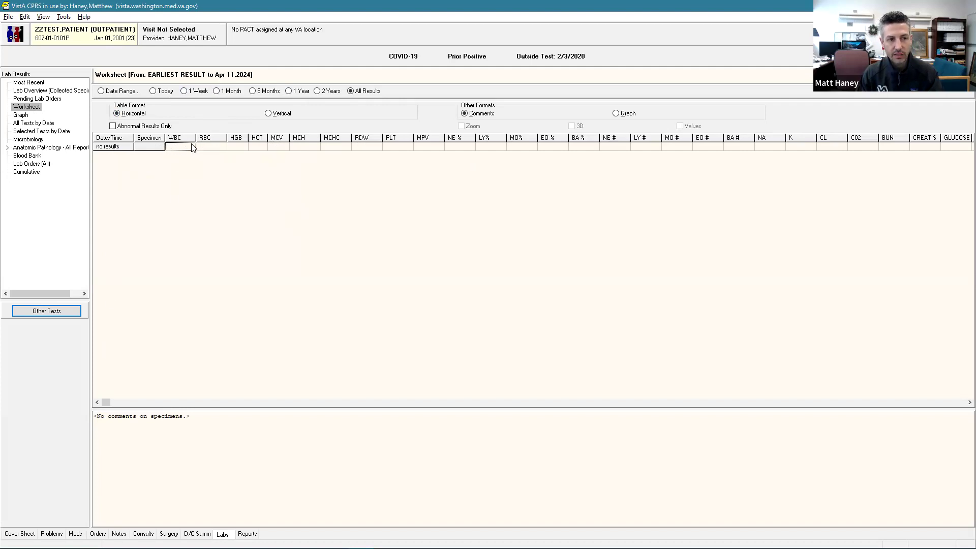
mouse_move(197, 137)
mouse_down()
mouse_move(185, 138)
mouse_move(205, 140)
mouse_up()
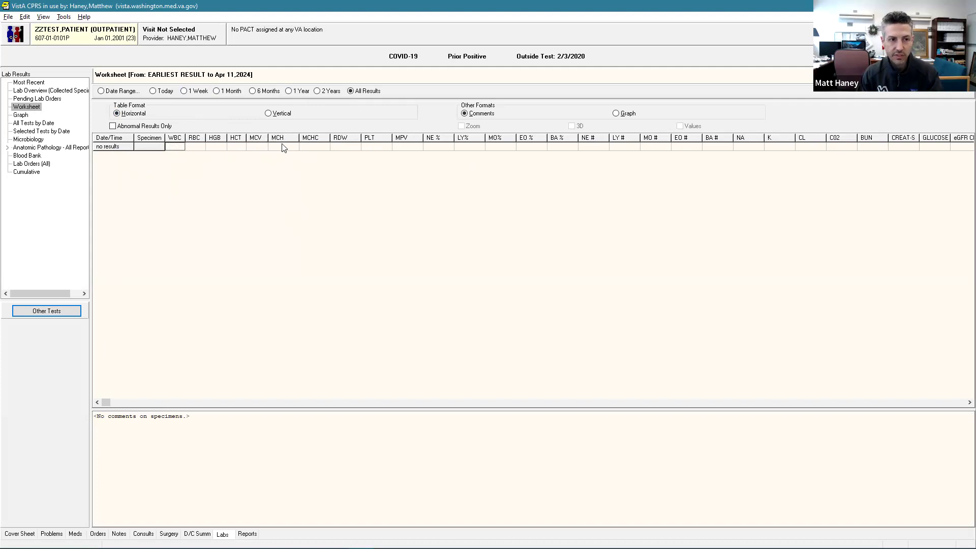
drag(188, 138, 190, 137)
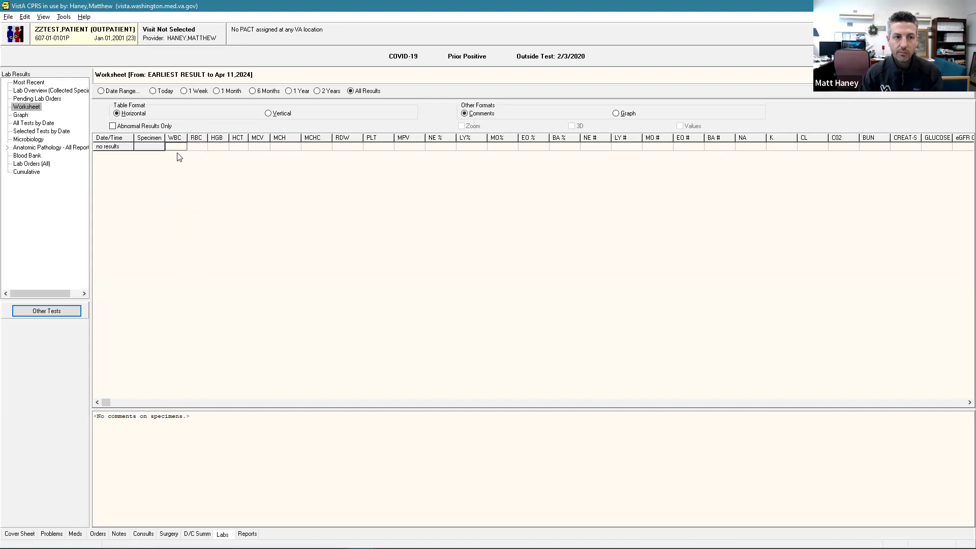
Limit the worksheet to the last 2 years and clear all tests from its reopened test selection.
click(318, 92)
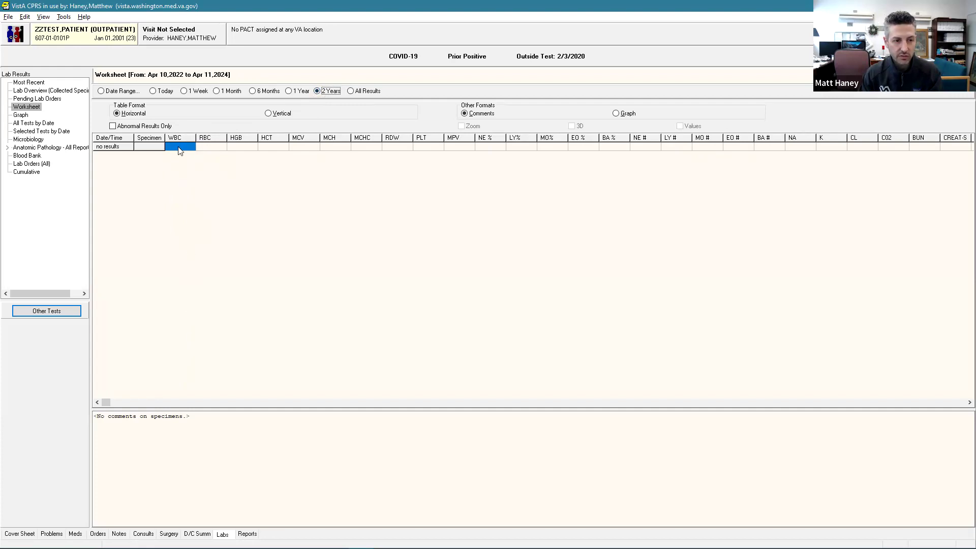
click(23, 114)
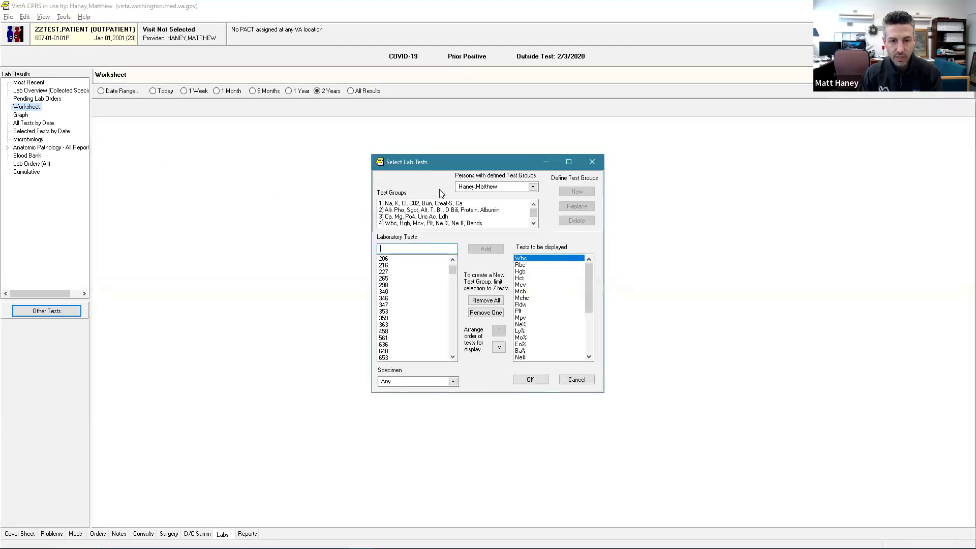
drag(451, 162, 410, 160)
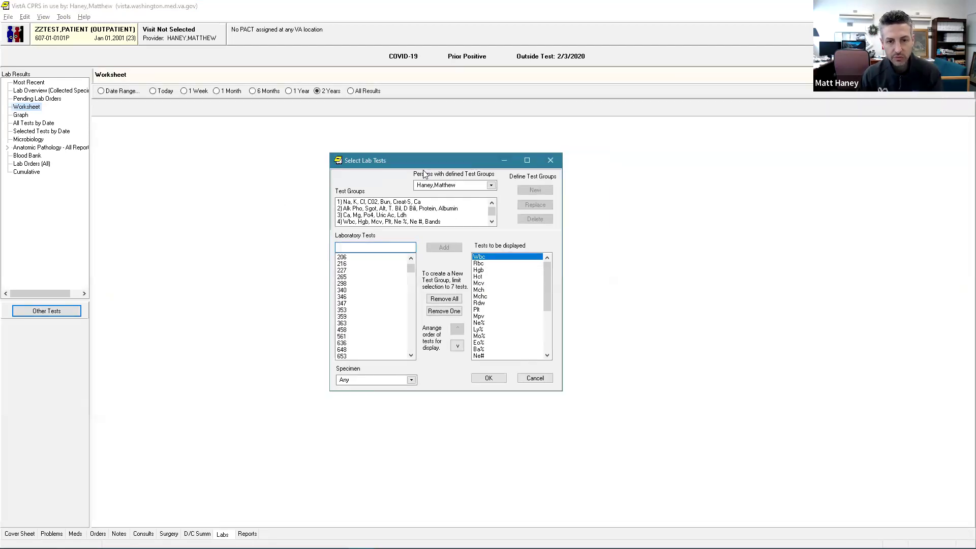
click(450, 299)
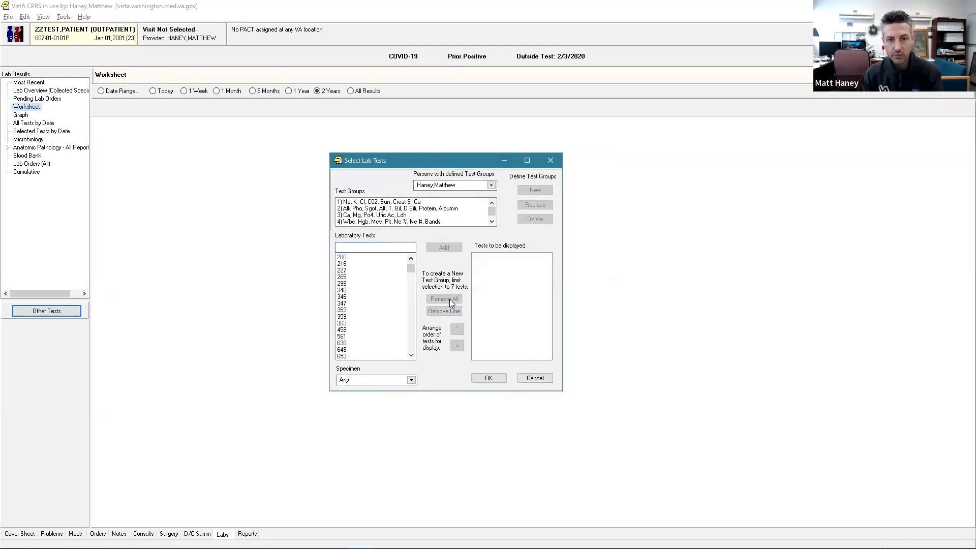
Add test group 1 (Na, K, Cl, CO2, Bun, Creat-S, Ca) and group 2 (Alk Pho through Albumin) to the tests to be displayed.
click(433, 203)
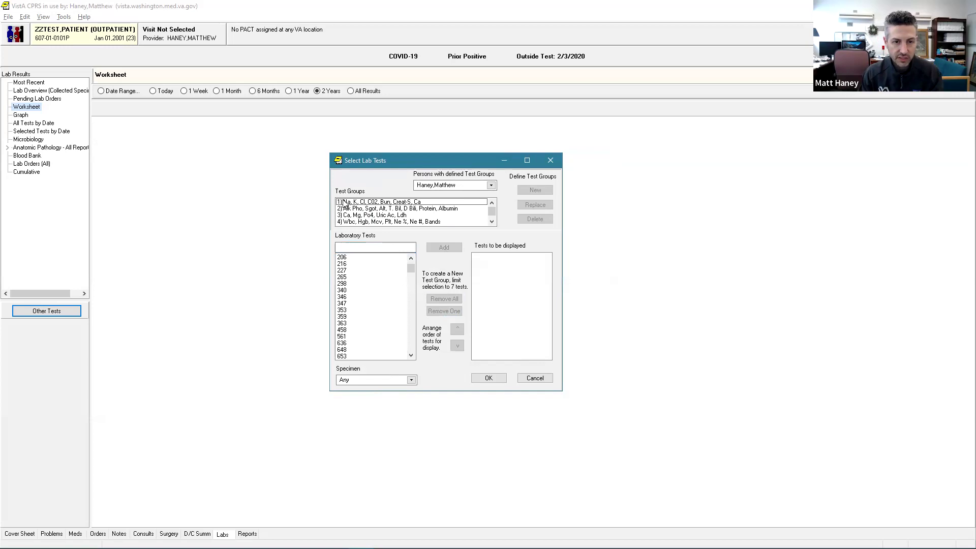
click(430, 202)
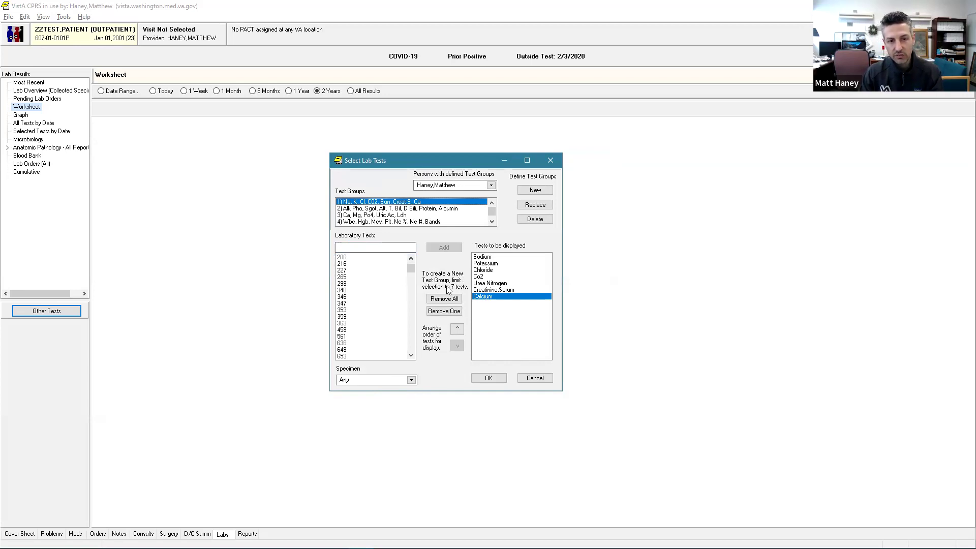
click(482, 258)
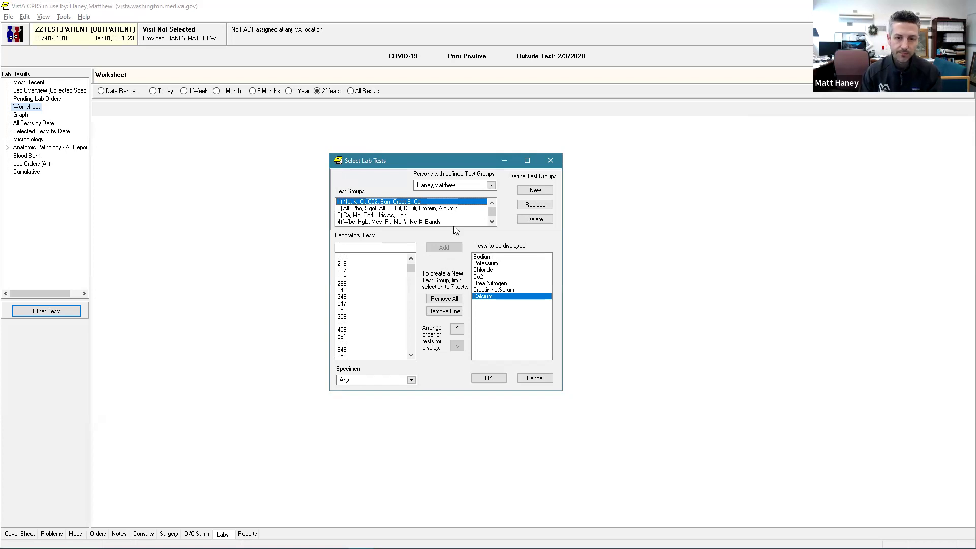
click(457, 209)
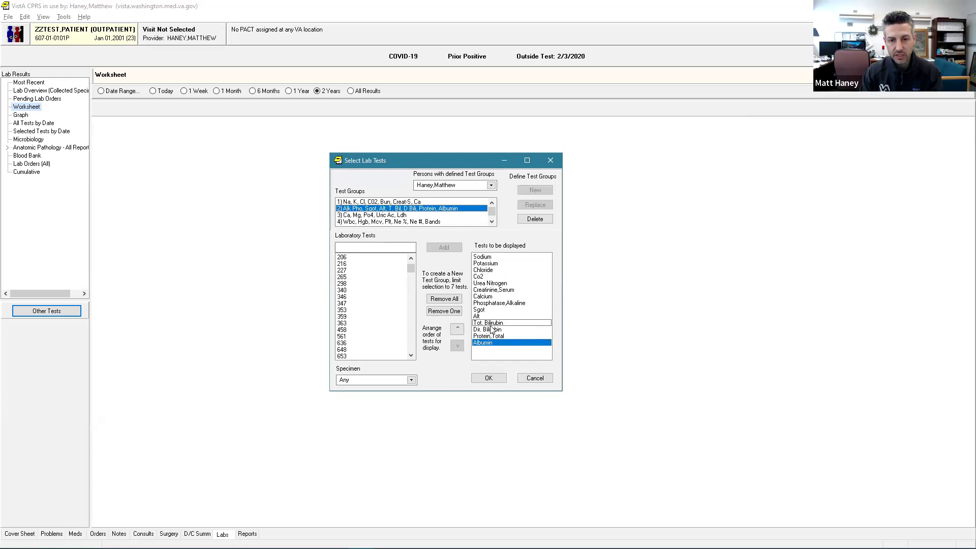
Add test group 3 (Ca, Mg, Po4, Uric Ac, Ldh) to the tests to be displayed and generate the worksheet.
click(425, 215)
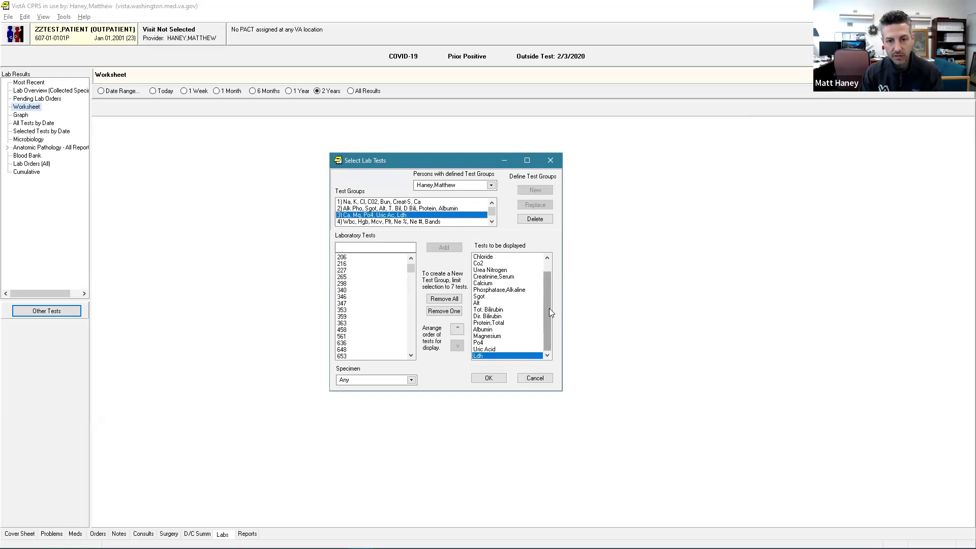
mouse_move(546, 318)
mouse_down()
mouse_move(548, 286)
mouse_move(554, 335)
mouse_up()
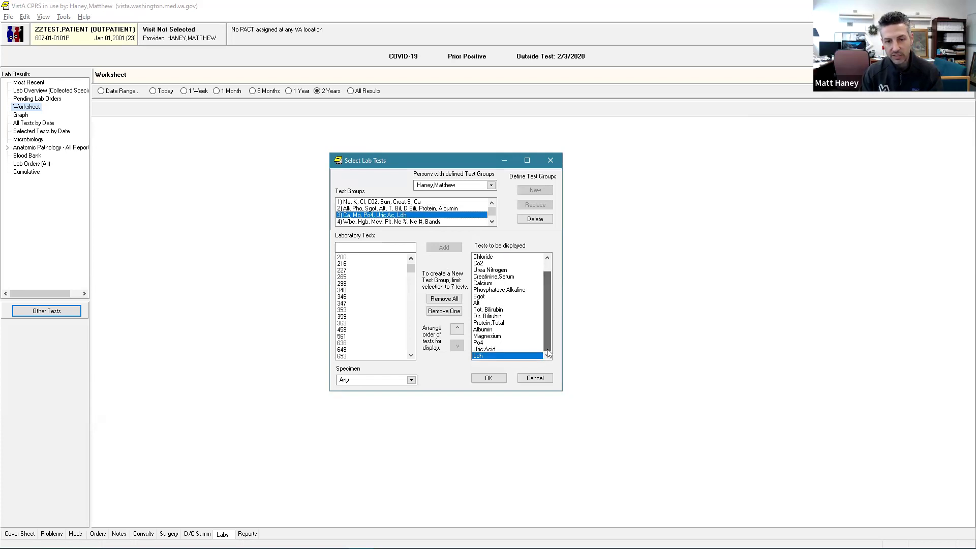
click(489, 378)
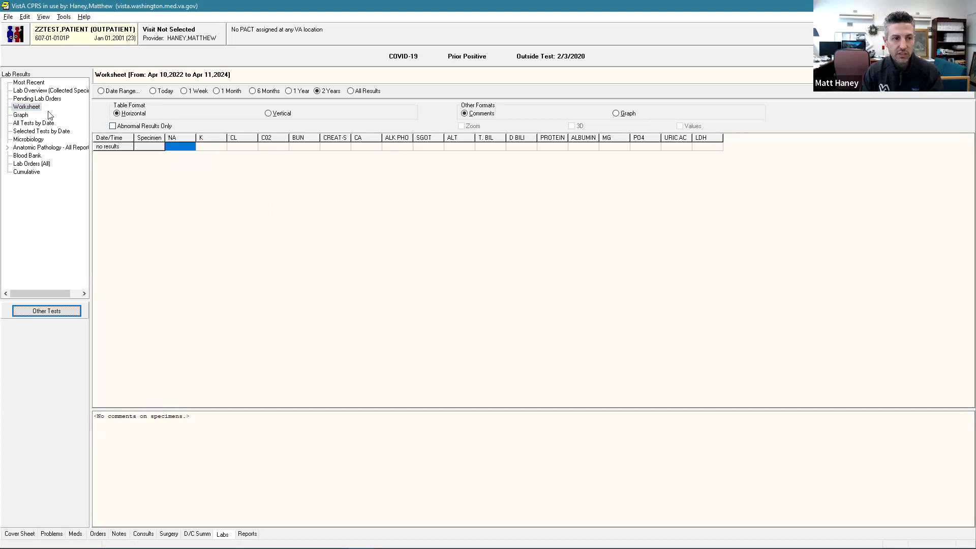
Reopen the worksheet's test selection, clear all displayed tests and enter a person's name to look up their defined test groups.
click(28, 107)
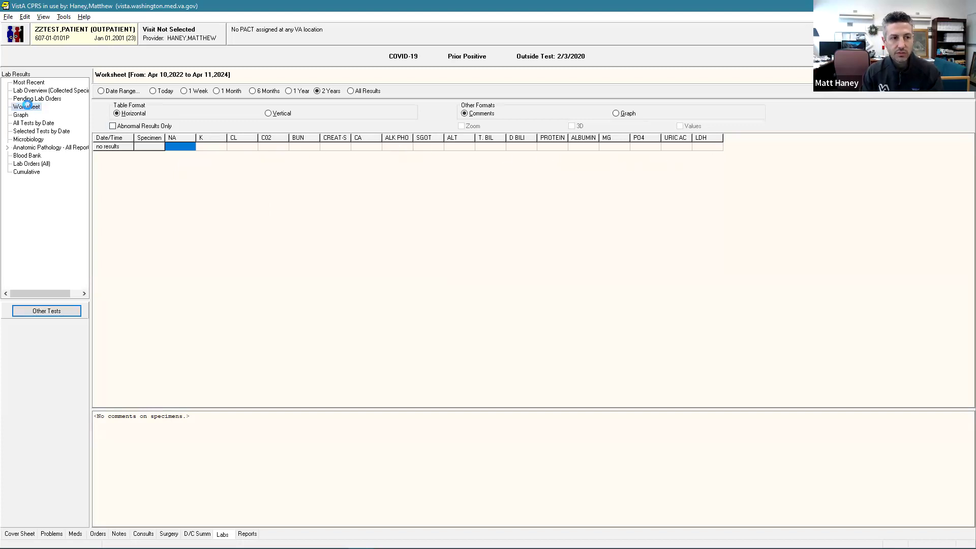
click(486, 300)
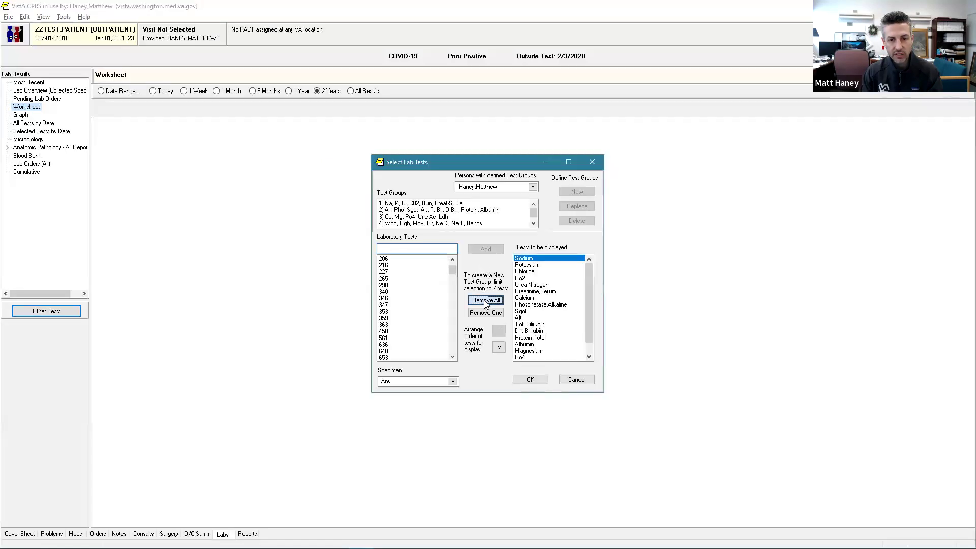
click(510, 187)
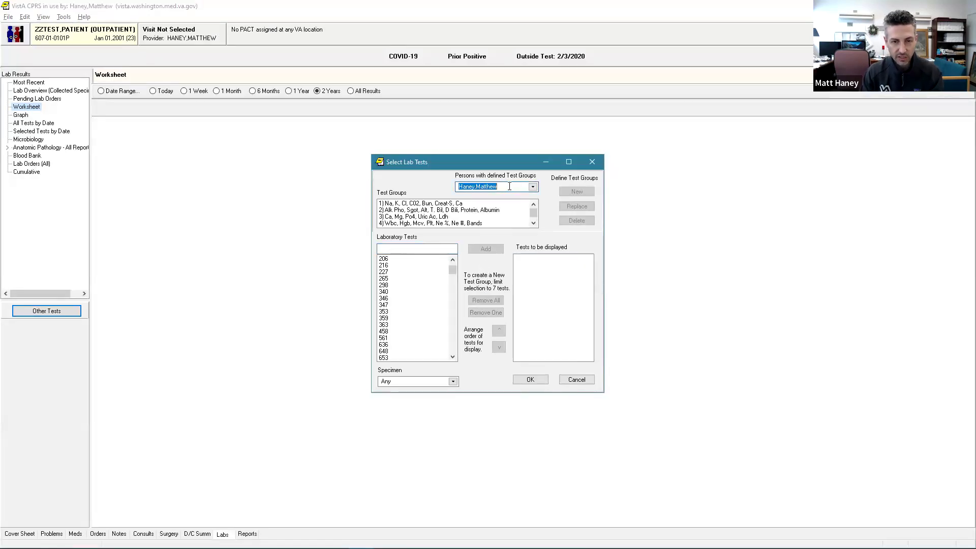
text(haney,)
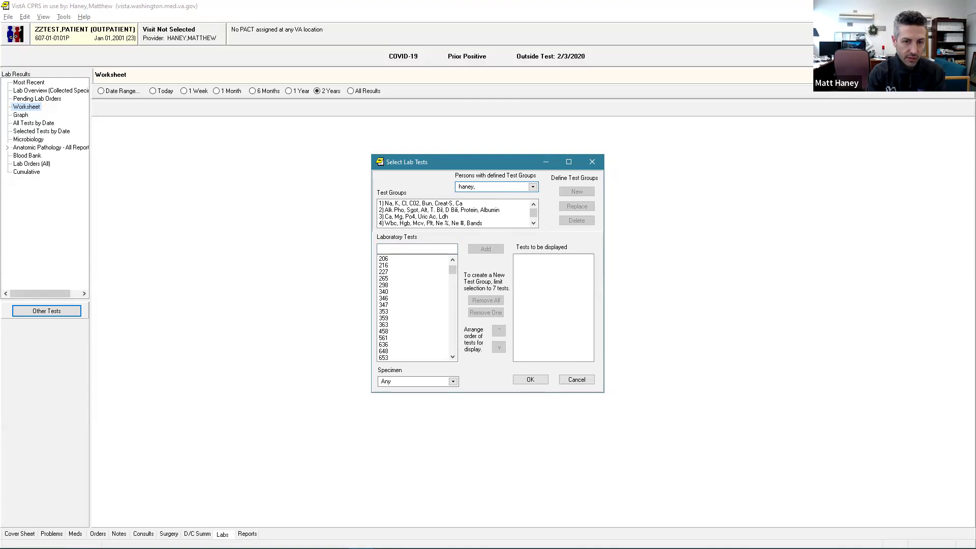
click(500, 186)
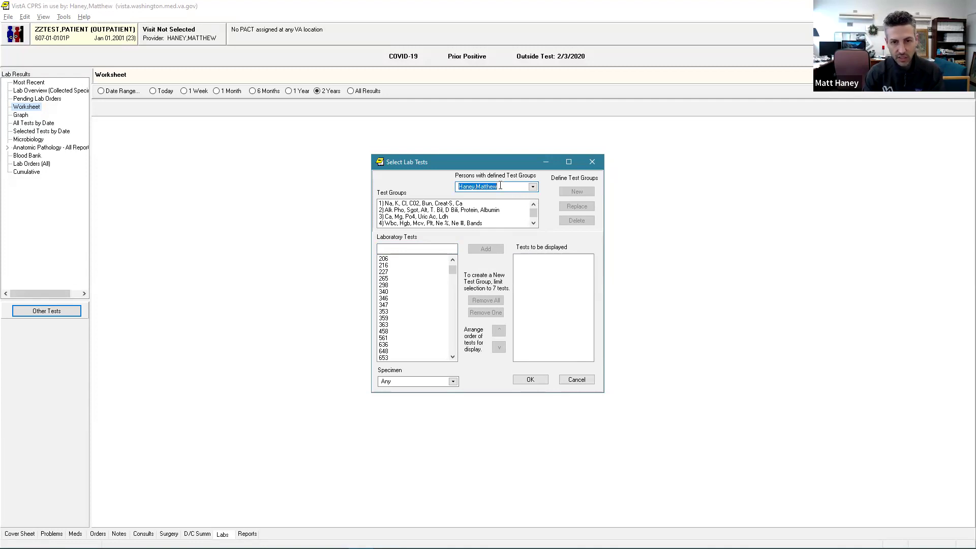
click(489, 204)
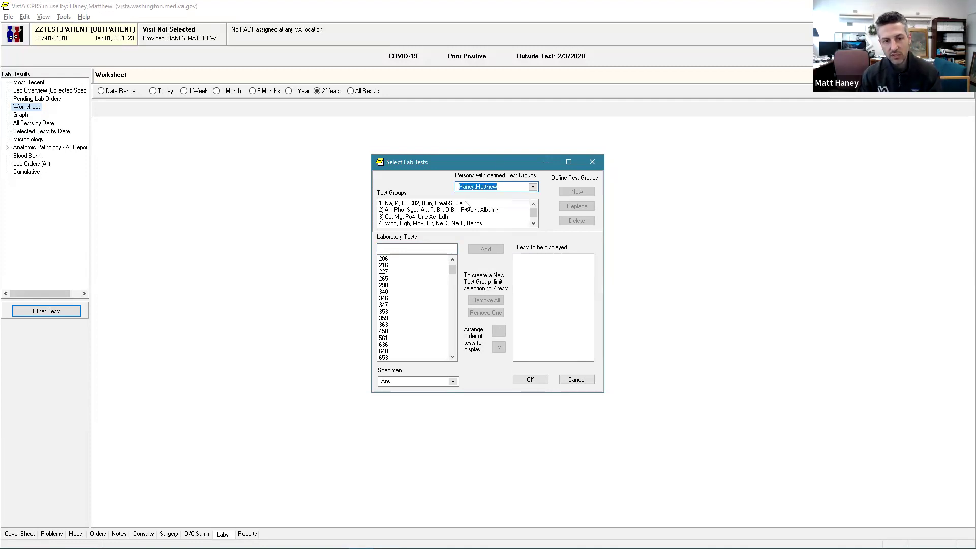
Load test group 1, start creating a new test group from its seven tests, decline it and cancel the test selection.
click(433, 204)
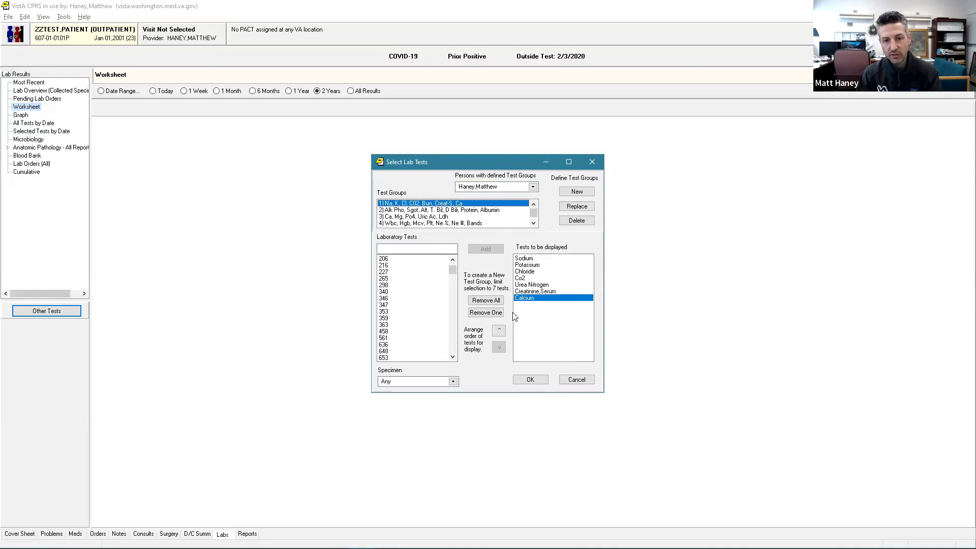
click(573, 194)
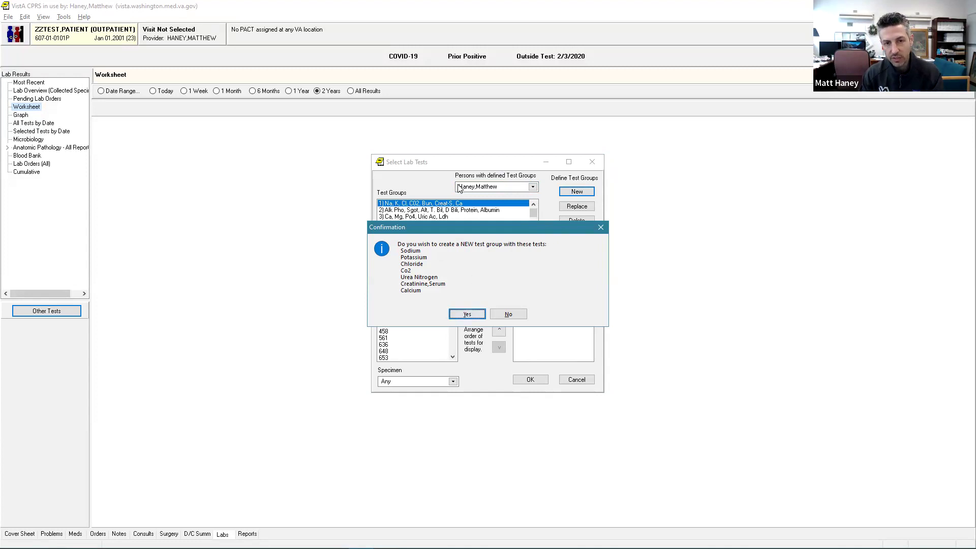
click(510, 314)
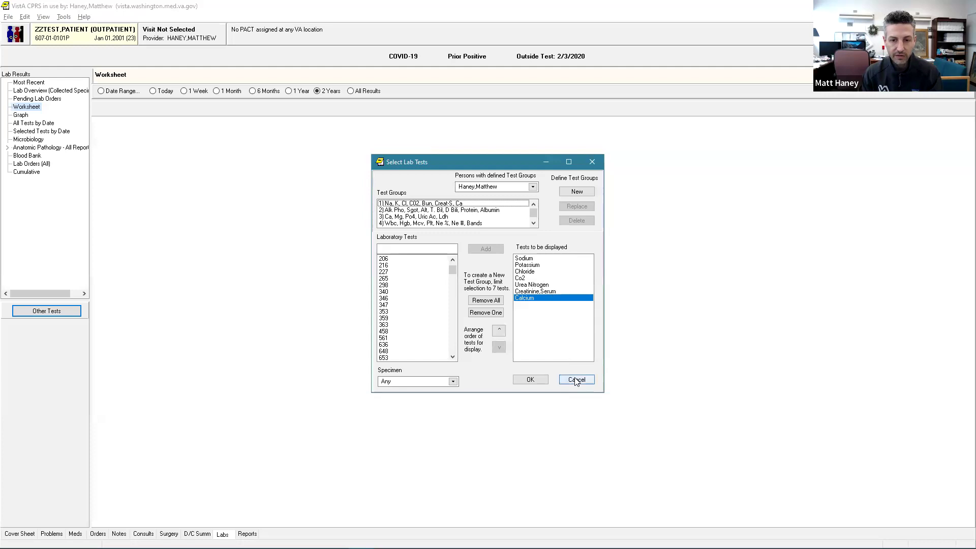
click(534, 224)
click(534, 223)
click(533, 223)
click(577, 380)
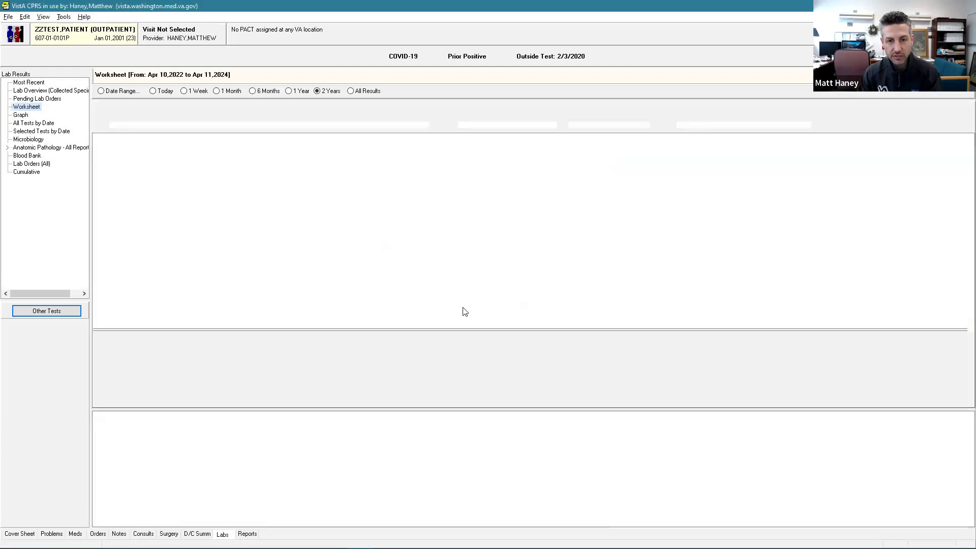
Reopen the worksheet's test selection, clear all displayed tests and add the Chem 7 panel.
click(28, 107)
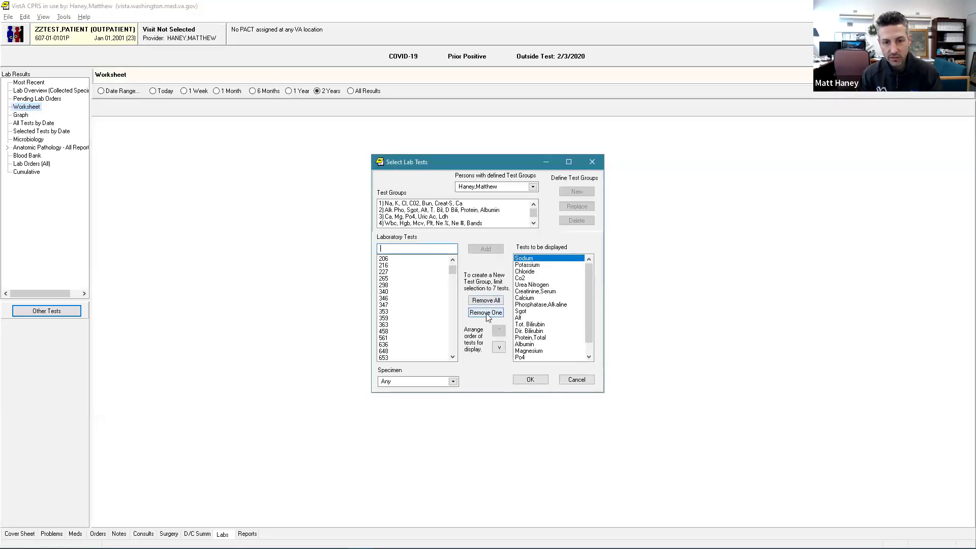
click(489, 301)
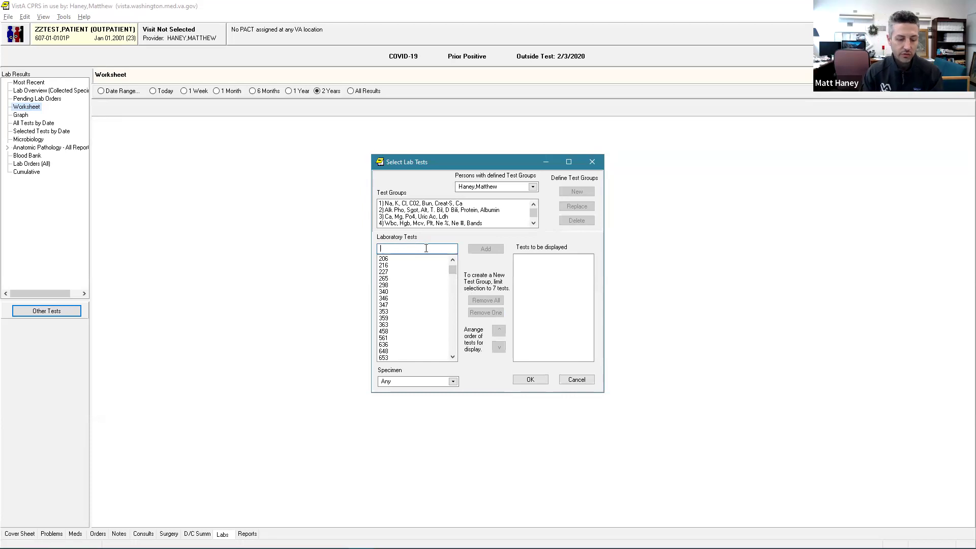
text(ch)
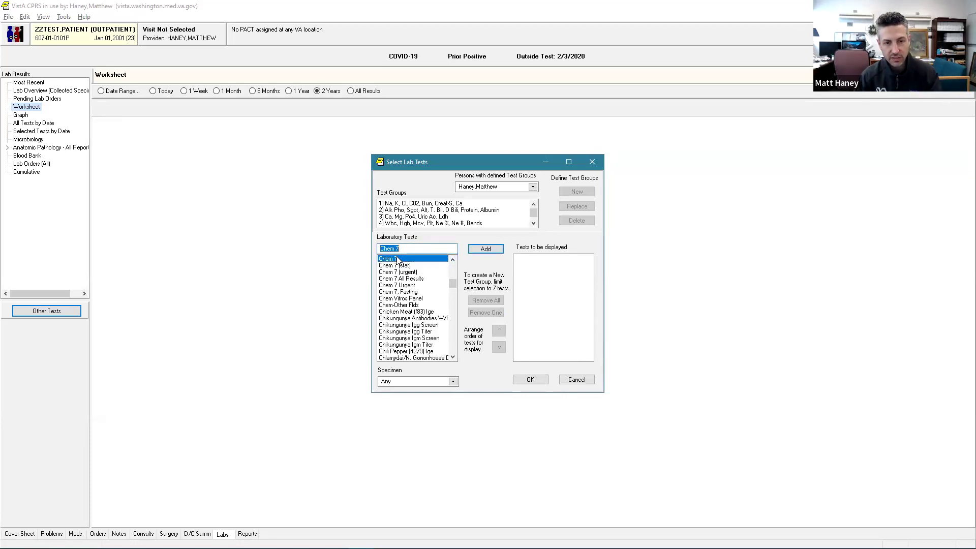
click(485, 249)
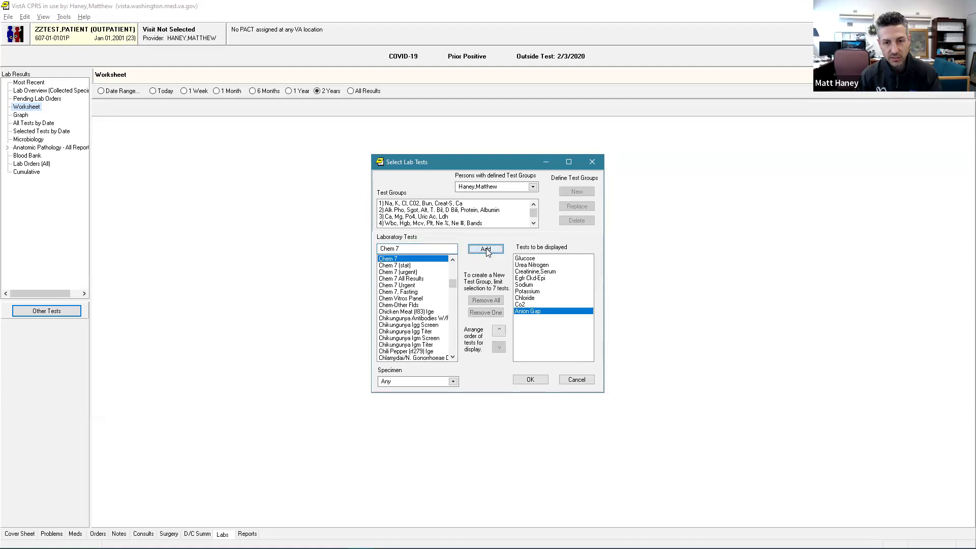
Reorder the Chem 7 tests by moving Glucose down two places and Sodium up to first place.
click(534, 259)
click(499, 347)
click(499, 348)
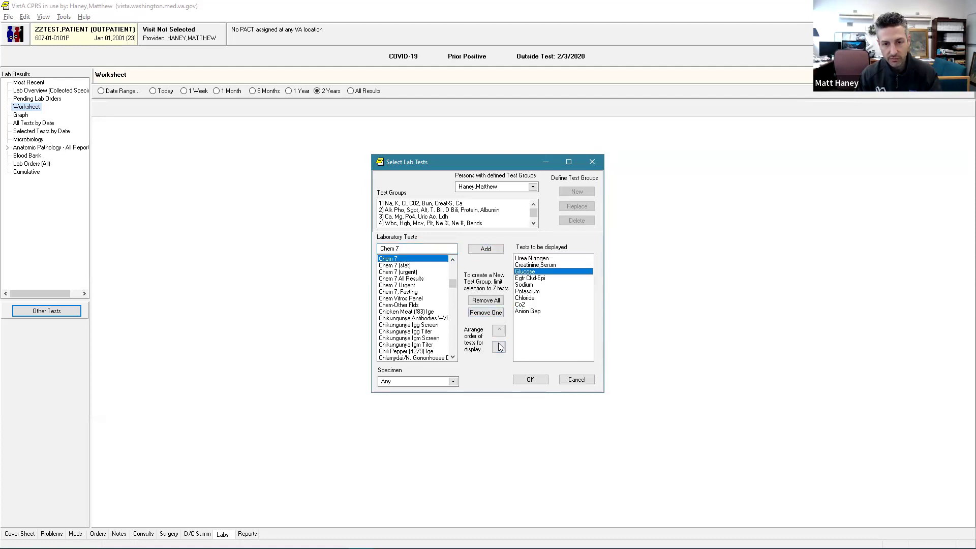
click(532, 285)
click(499, 330)
click(499, 330)
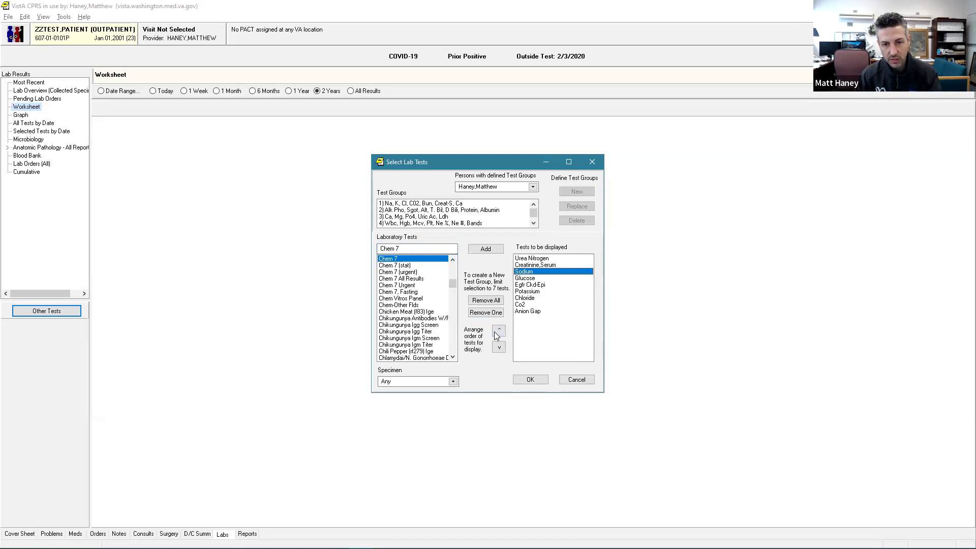
click(498, 331)
click(499, 330)
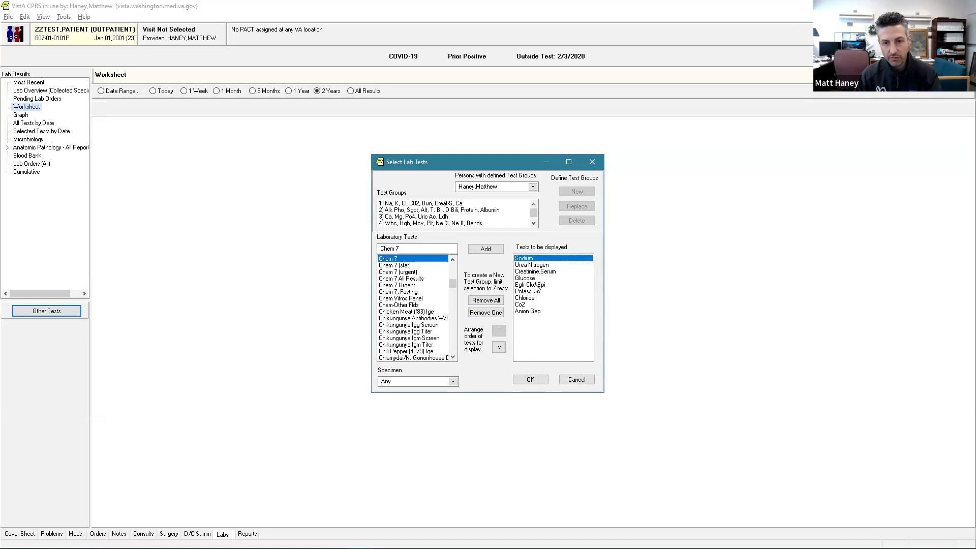
click(535, 316)
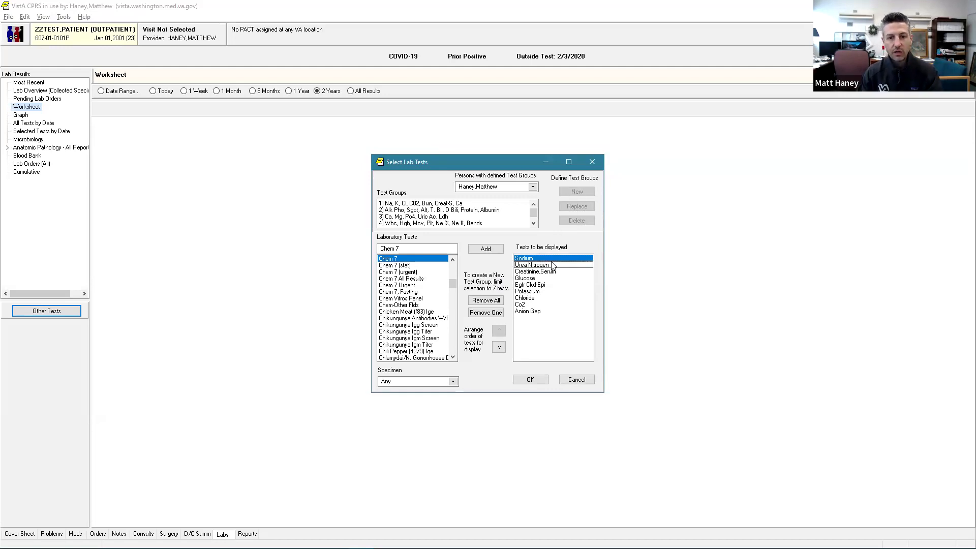
Remove Egfr Ckd-Epi and Anion Gap from the tests to be displayed to meet the seven-test group limit.
click(536, 285)
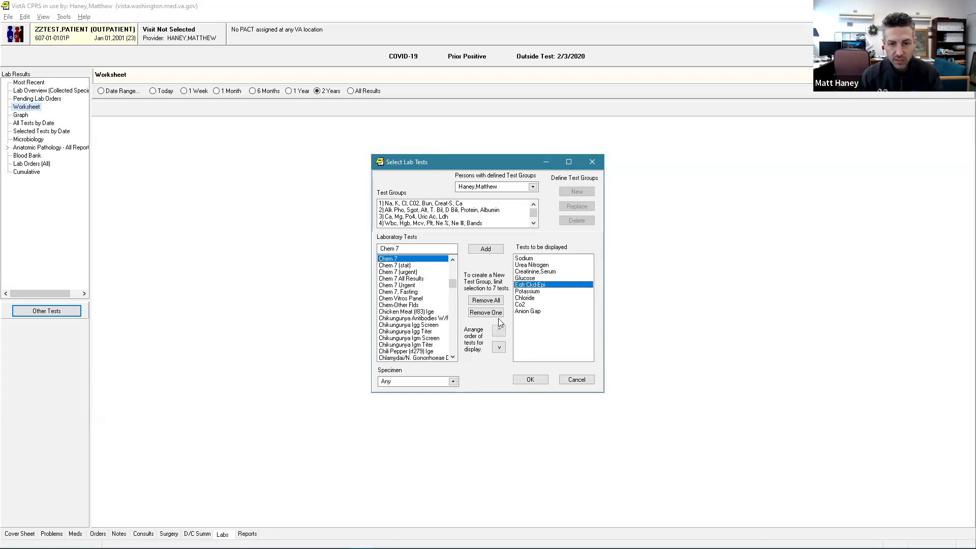
click(483, 313)
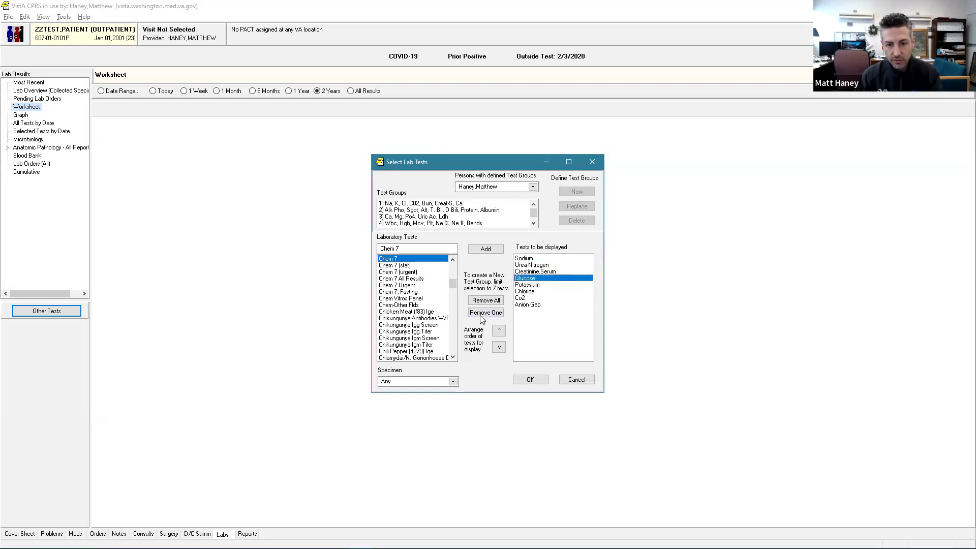
click(546, 305)
click(492, 314)
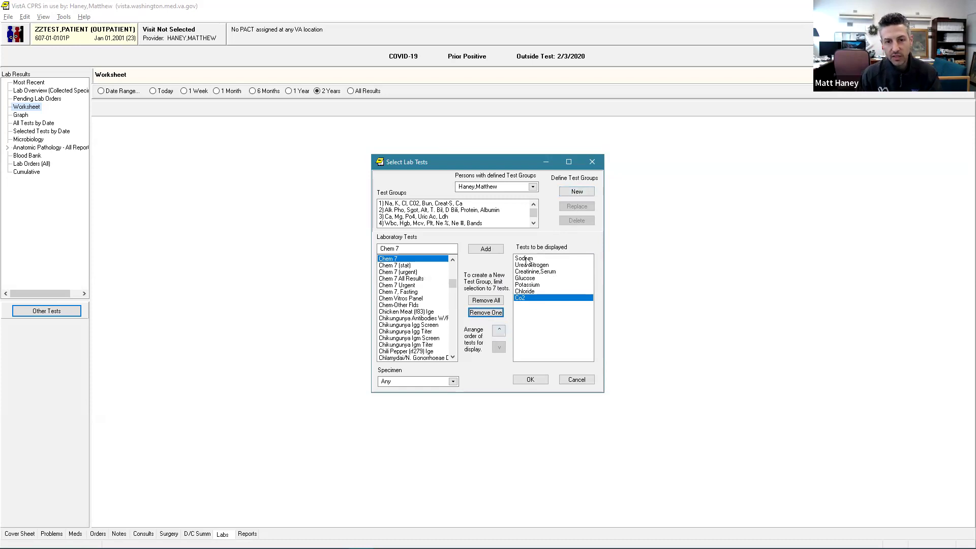
Clear the tests to be displayed and add Sodium and Potassium as individual tests.
click(490, 301)
click(417, 249)
text(so)
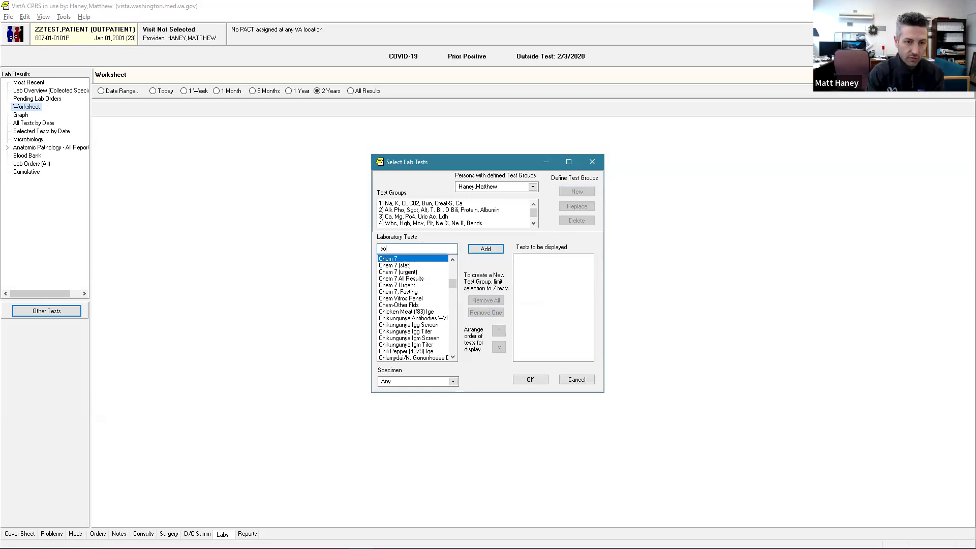
click(485, 249)
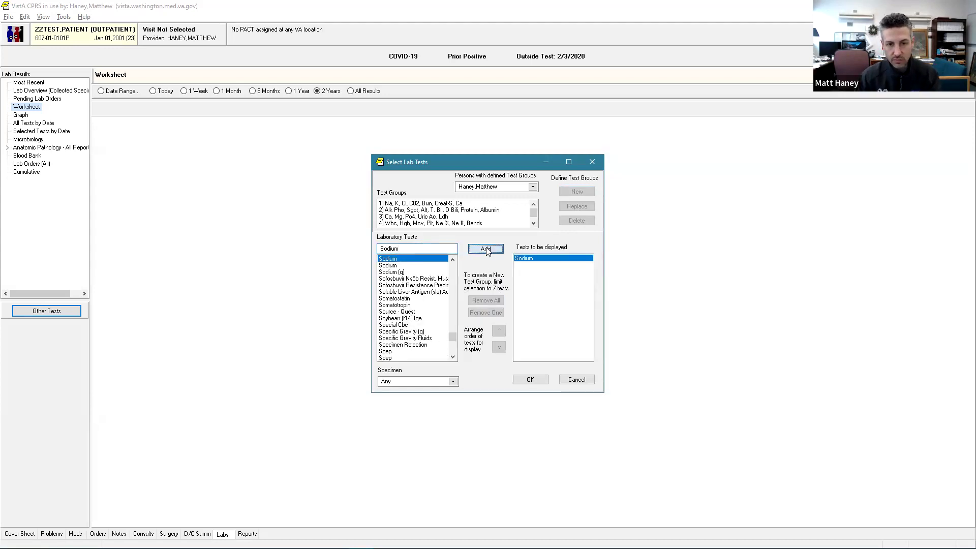
text(potass)
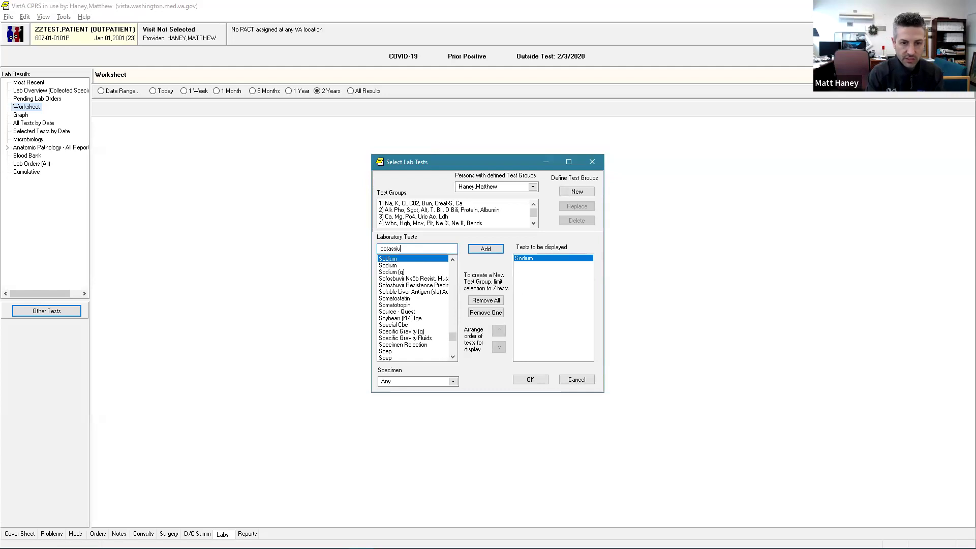
click(487, 250)
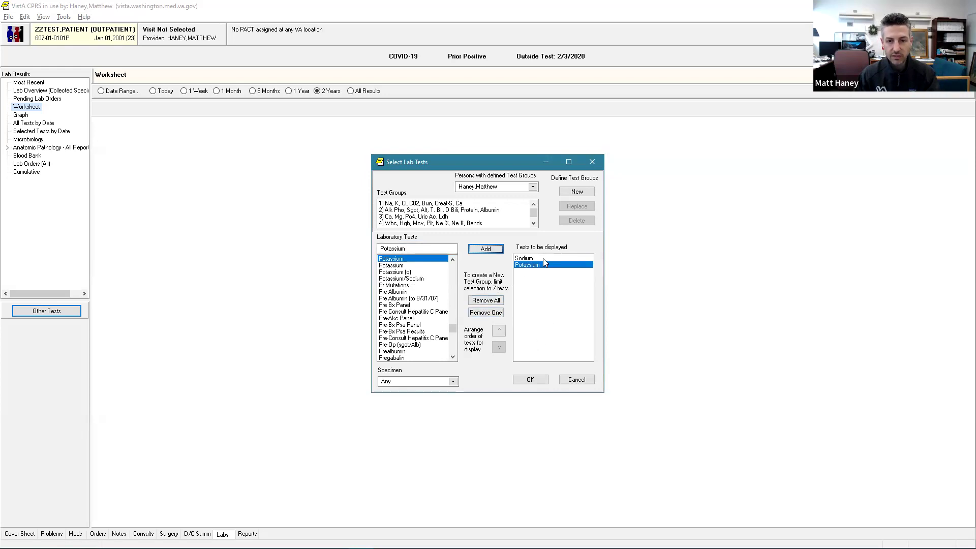
Replace the listed tests with the Cbc panel and look through the tests it contains.
click(497, 301)
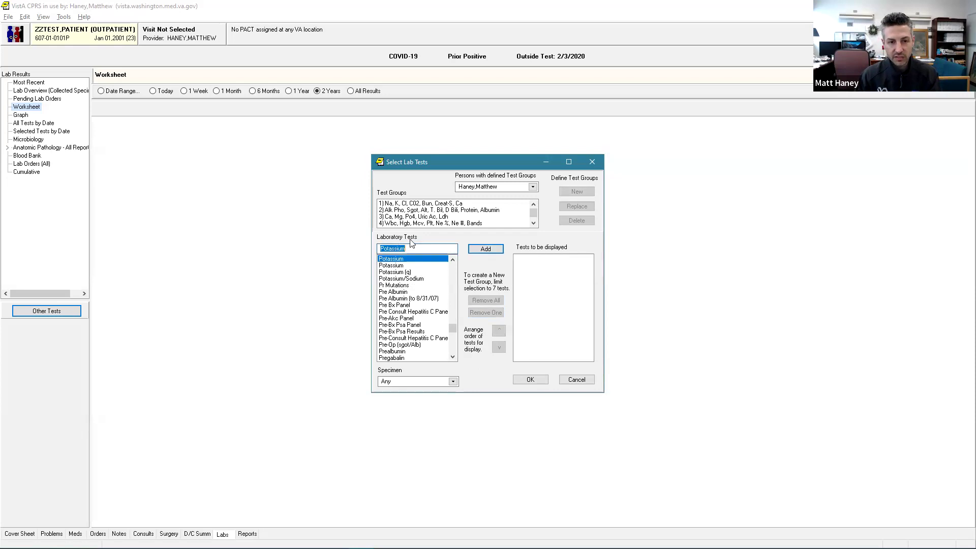
text(Cbc)
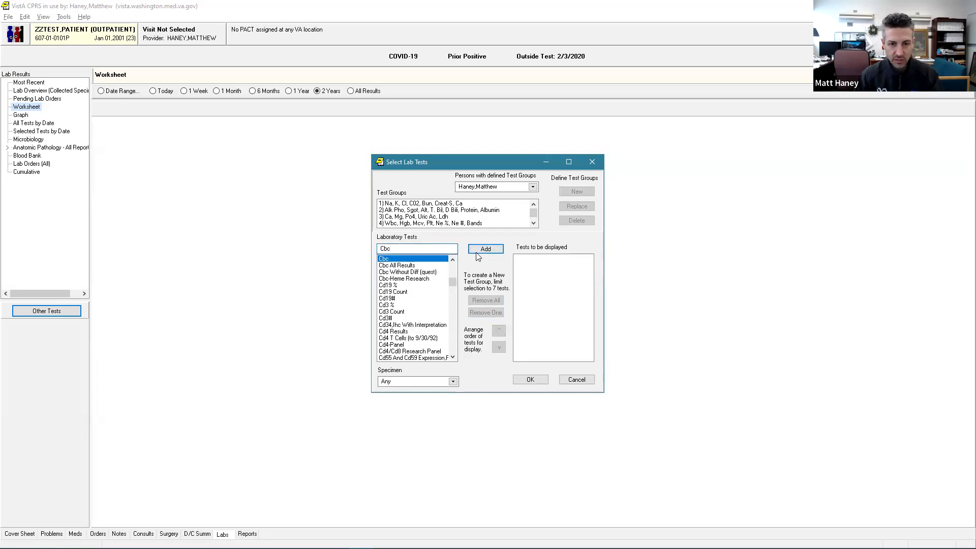
click(485, 249)
drag(588, 318, 593, 289)
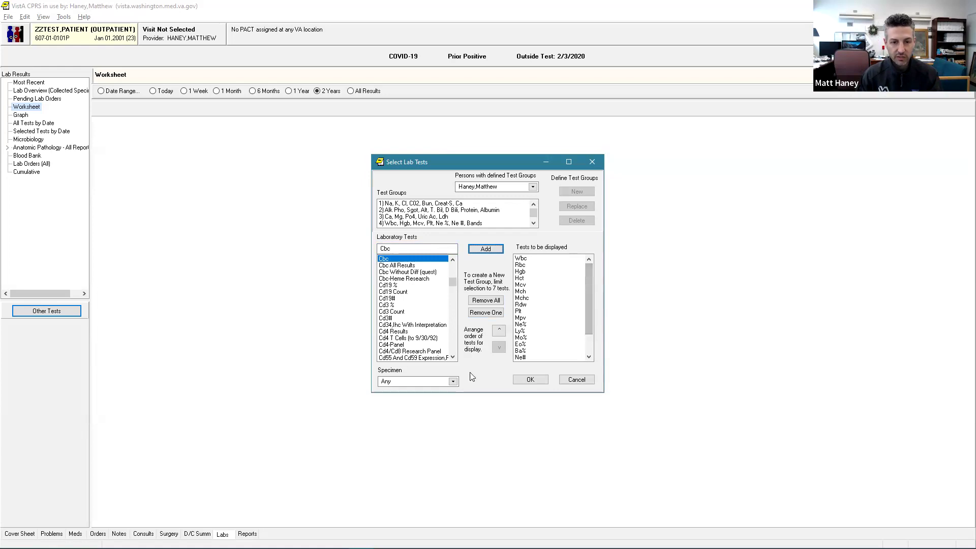
Look at the available specimen types, keep Any and cancel the test selection.
click(453, 381)
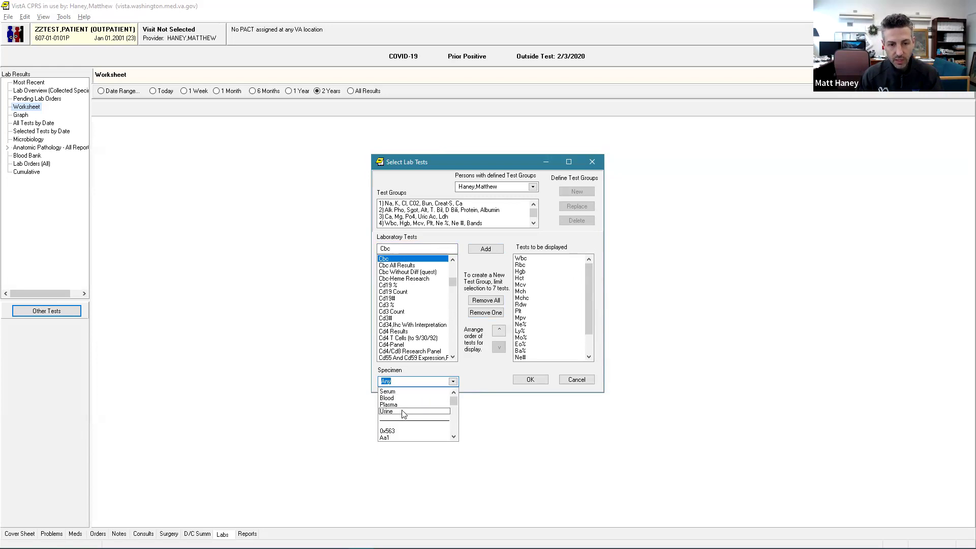
click(479, 372)
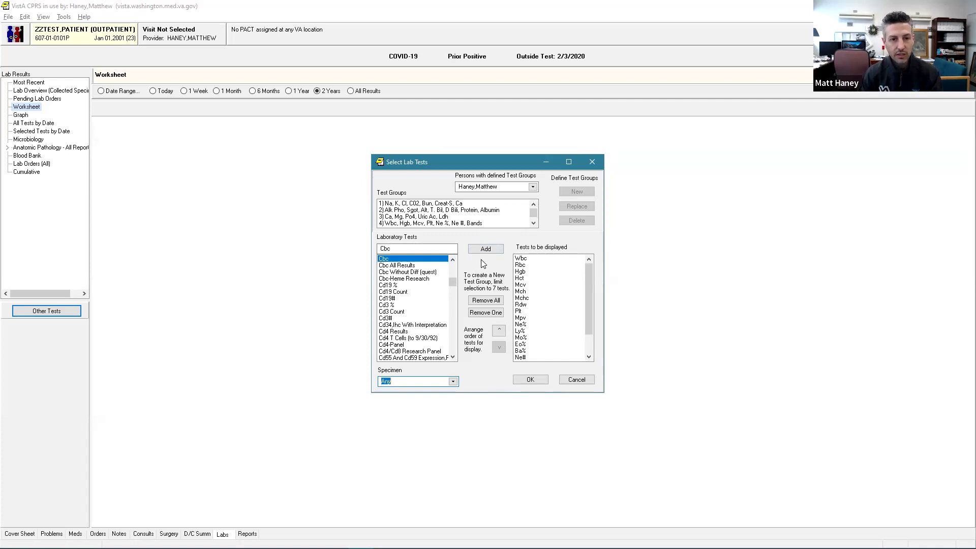
click(577, 380)
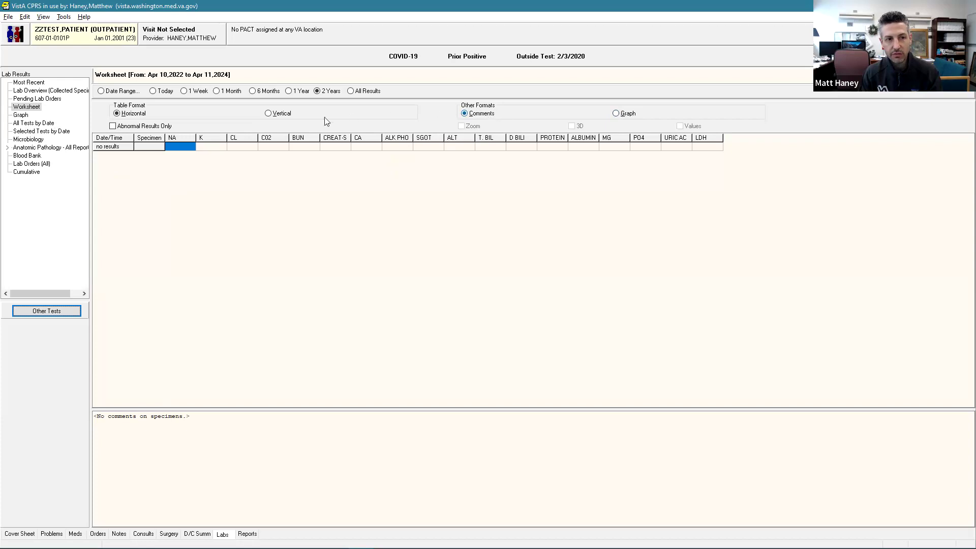
Switch the worksheet table to the vertical format.
click(268, 113)
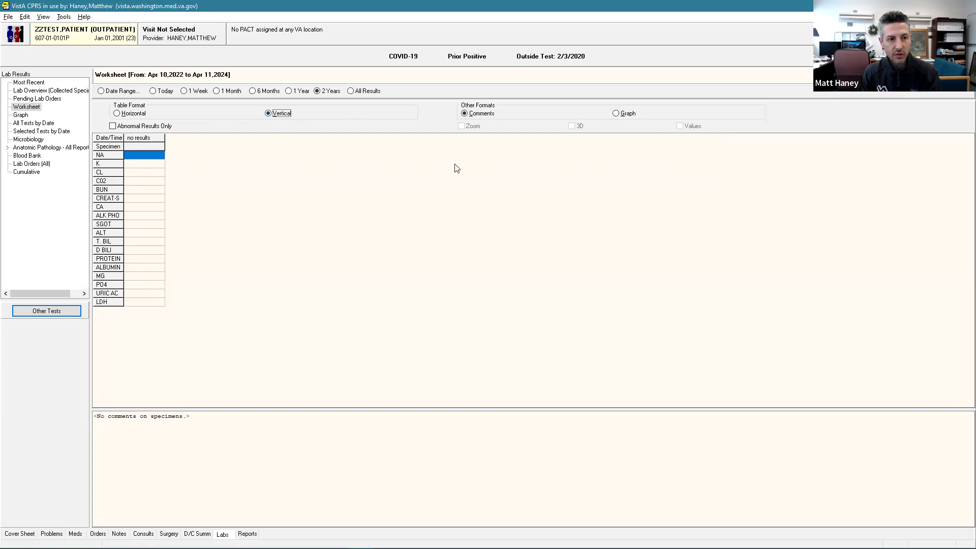
Return the worksheet table to the horizontal format, shrink the comments area beneath it and check its specimen comments.
click(117, 113)
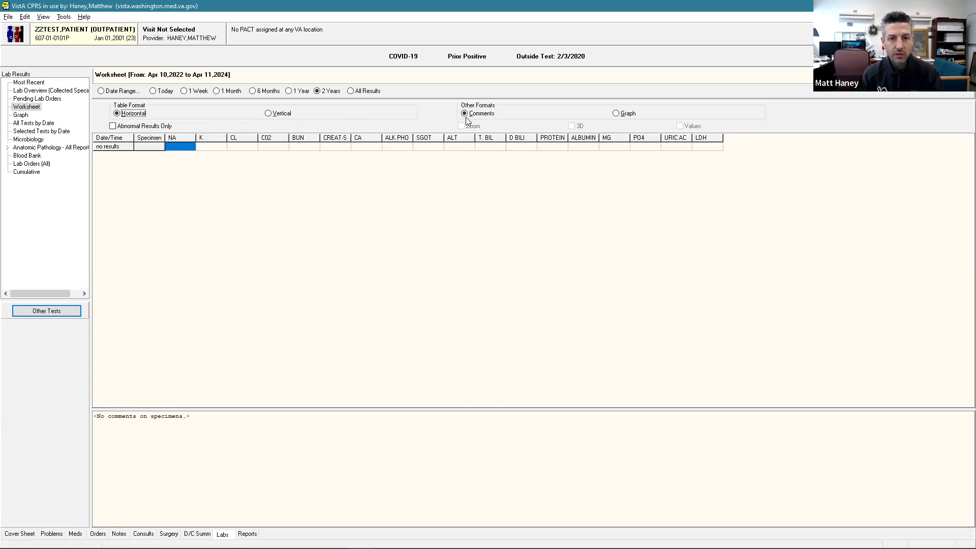
drag(278, 409, 277, 428)
click(196, 457)
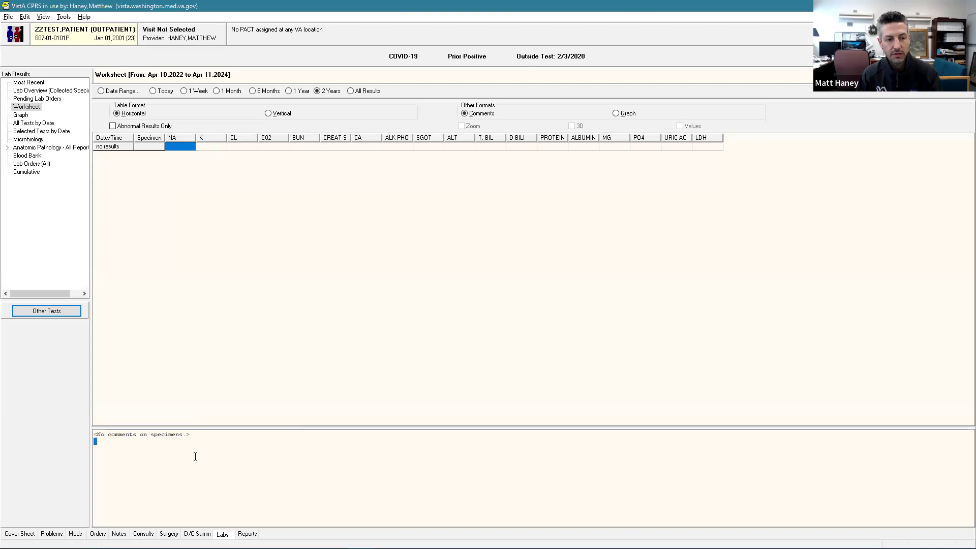
key(ctrl+a)
click(224, 467)
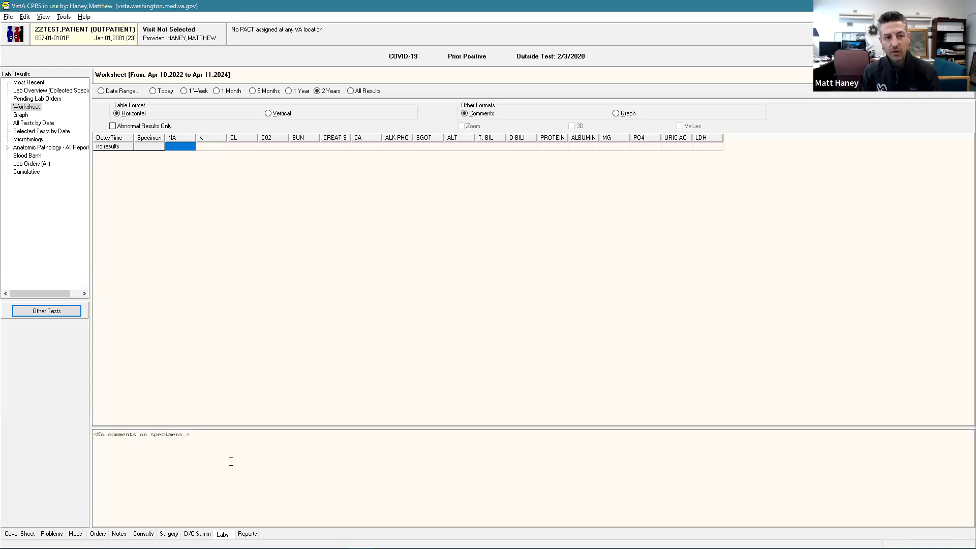
key(ctrl+a)
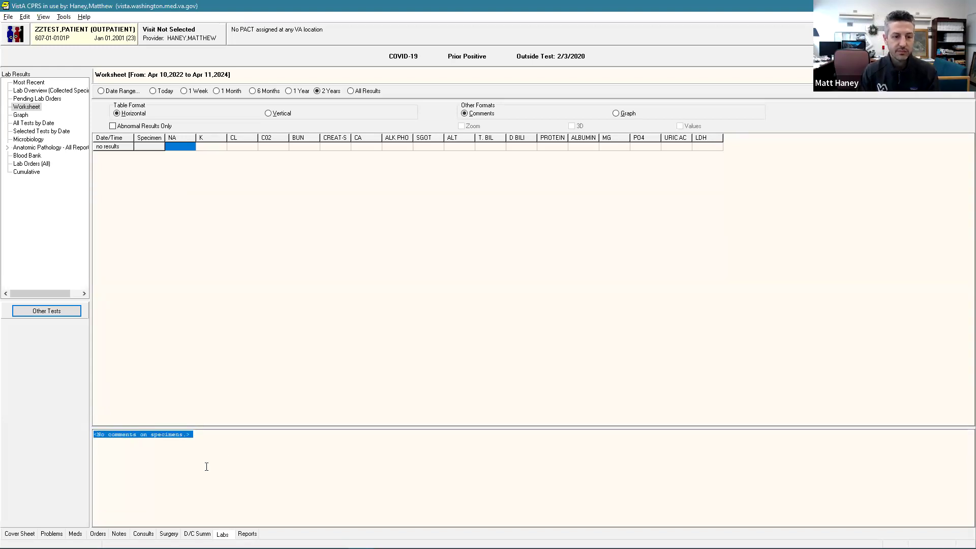
click(207, 467)
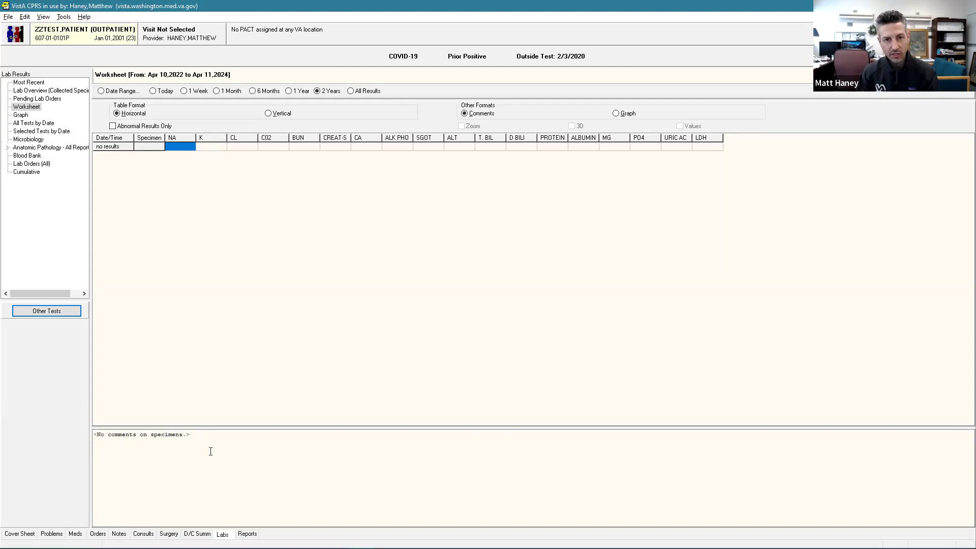
Compare the worksheet's graph and comments formats, enable Values for the graph and finish in the comments format.
click(616, 113)
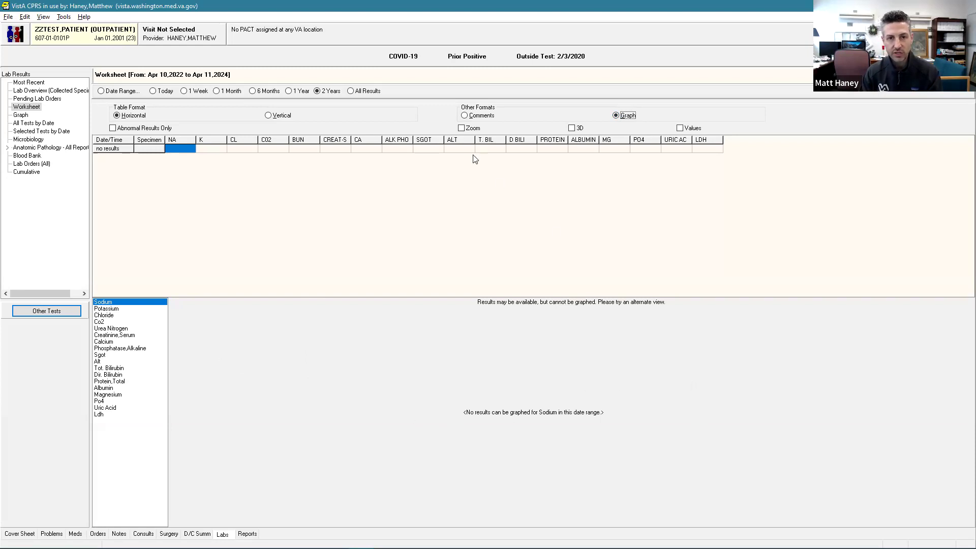
click(465, 116)
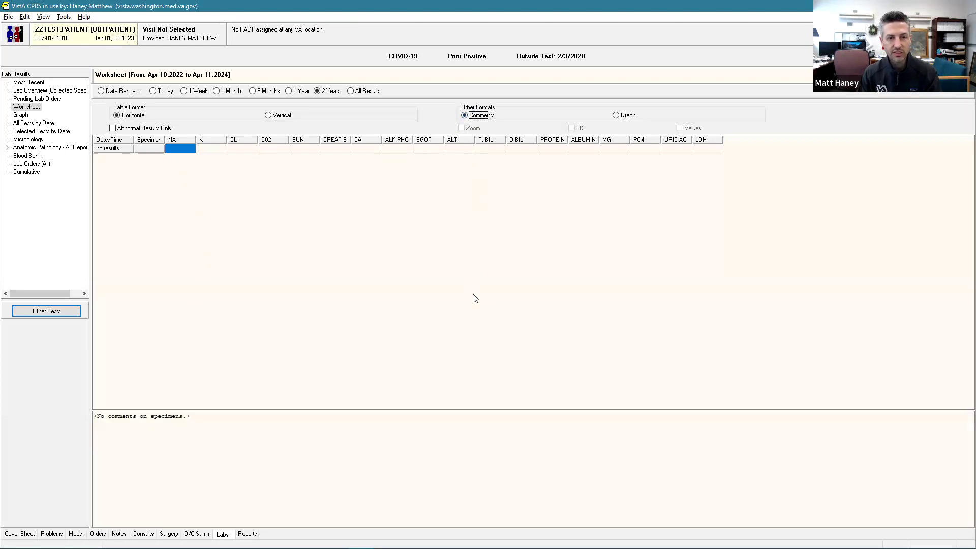
click(616, 116)
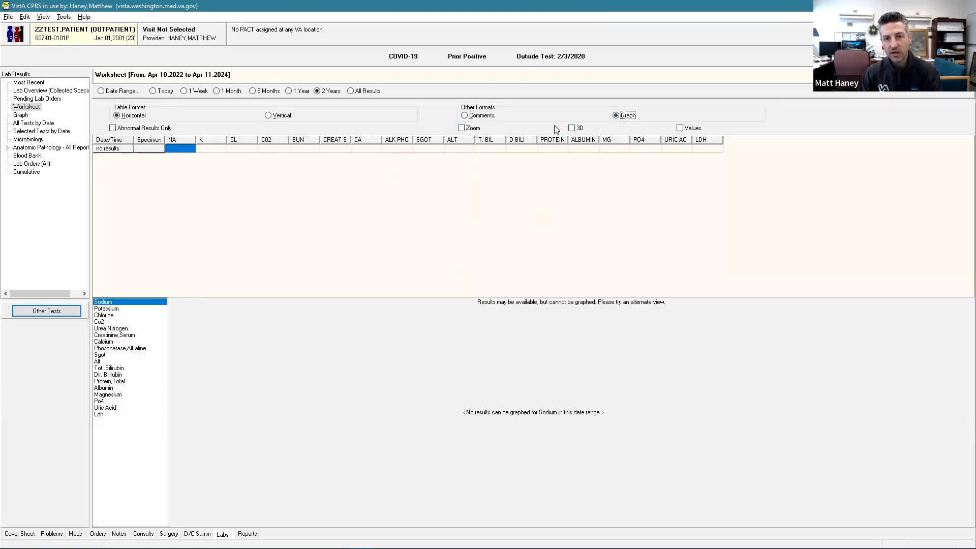
click(680, 128)
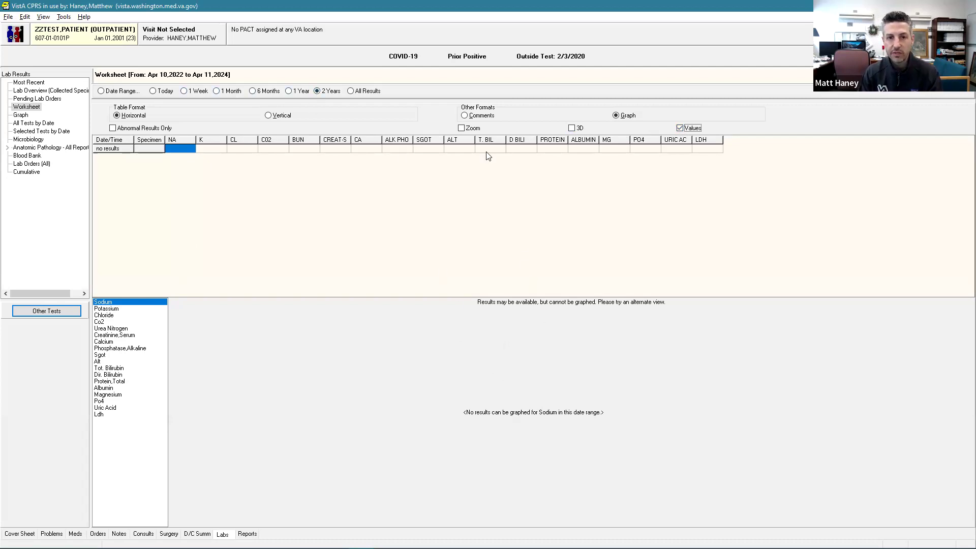
click(464, 116)
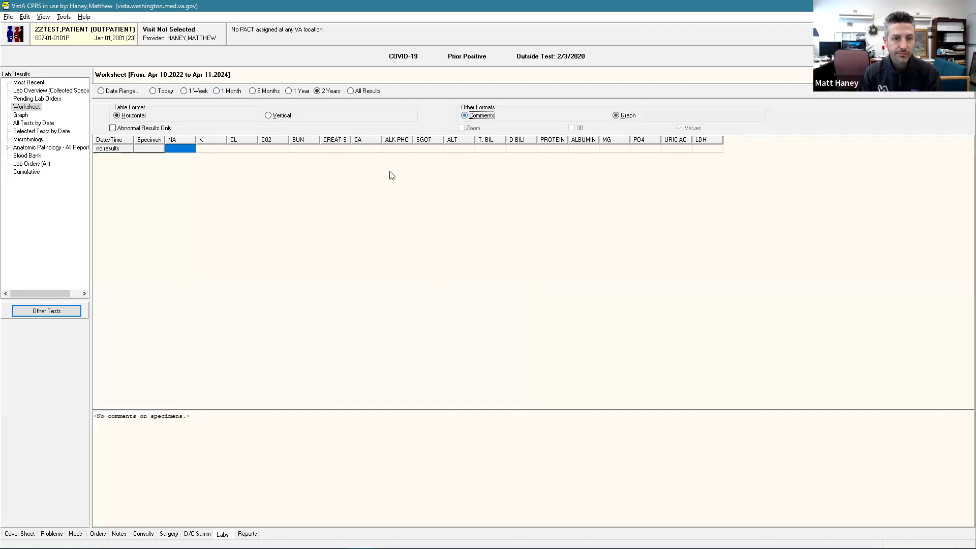
Open the lab graphing window, look through the items available for graphing and close it.
click(22, 115)
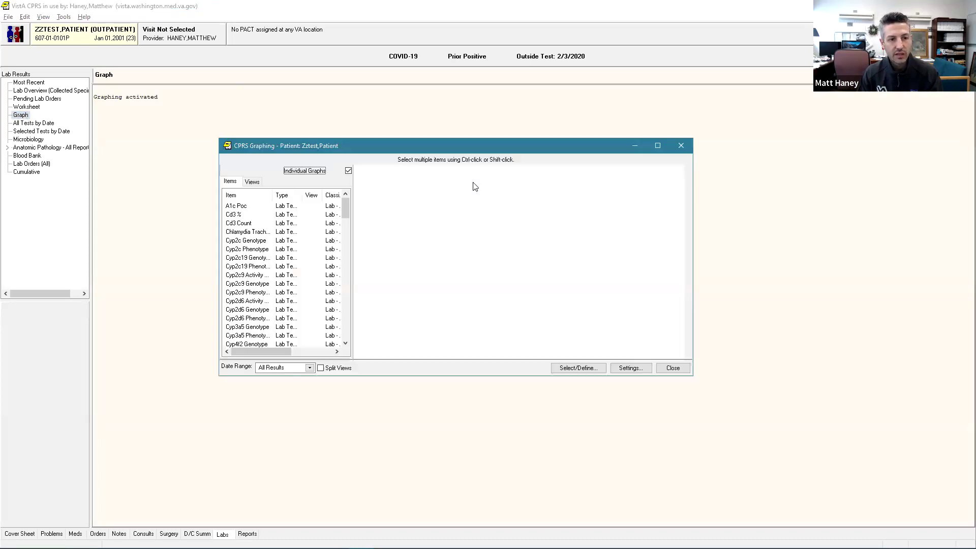
drag(348, 209, 364, 310)
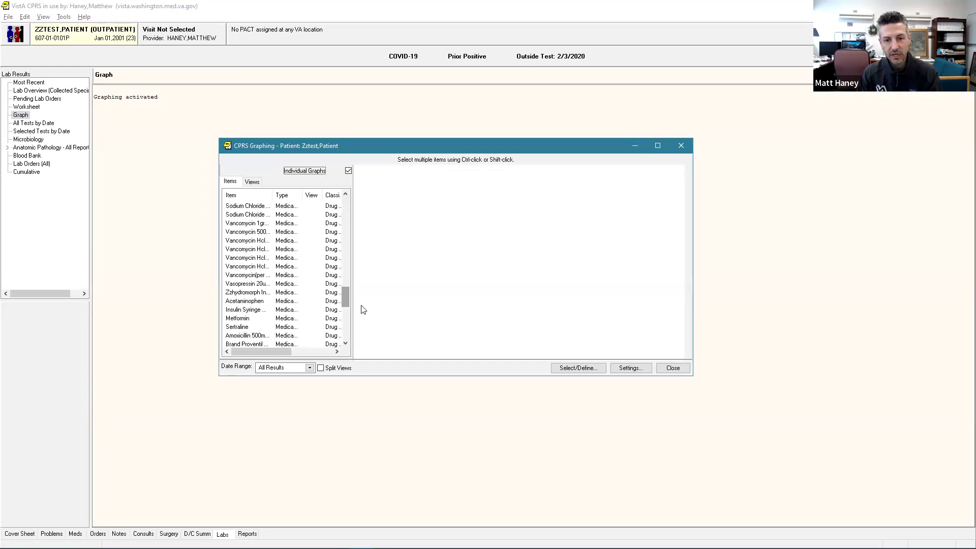
click(672, 372)
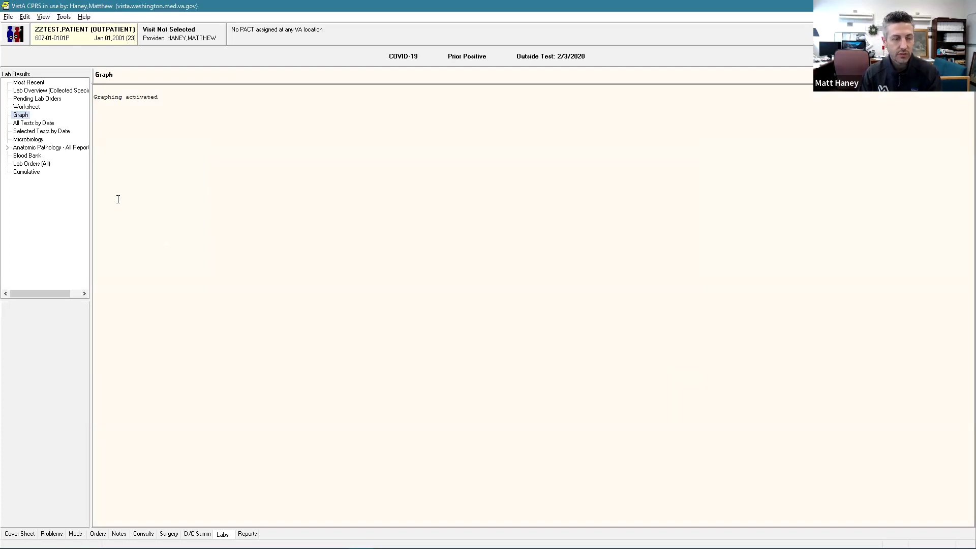
View the Microbiology results with an enlarged detail area, followed by the Anatomic Pathology - All Reports list.
click(32, 140)
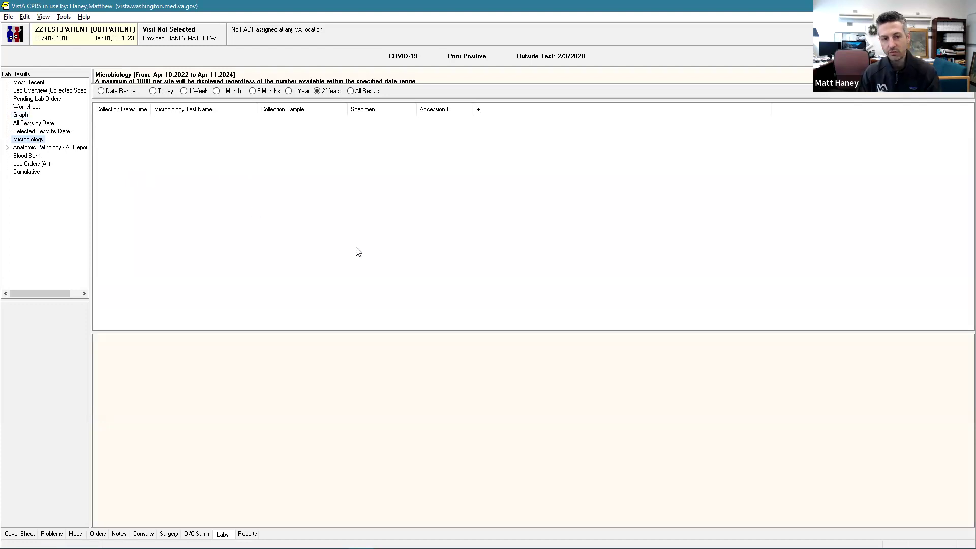
drag(363, 333, 369, 301)
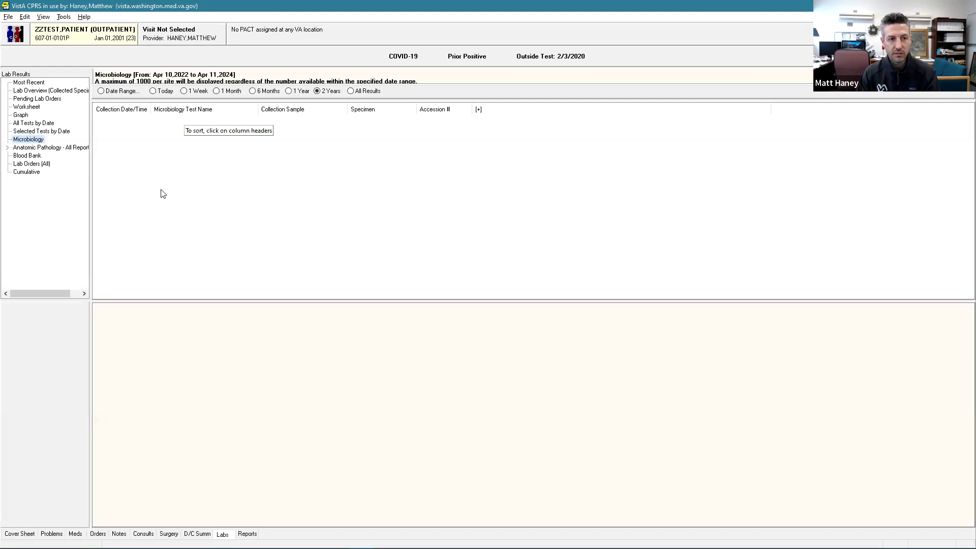
click(51, 148)
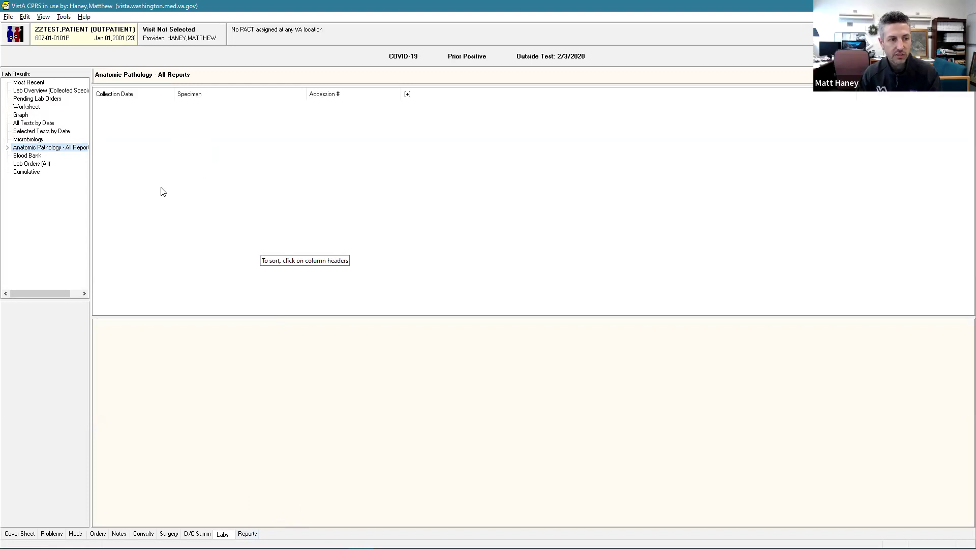
Open the Blood Bank report and examine its component requests and transfused units sections.
click(31, 156)
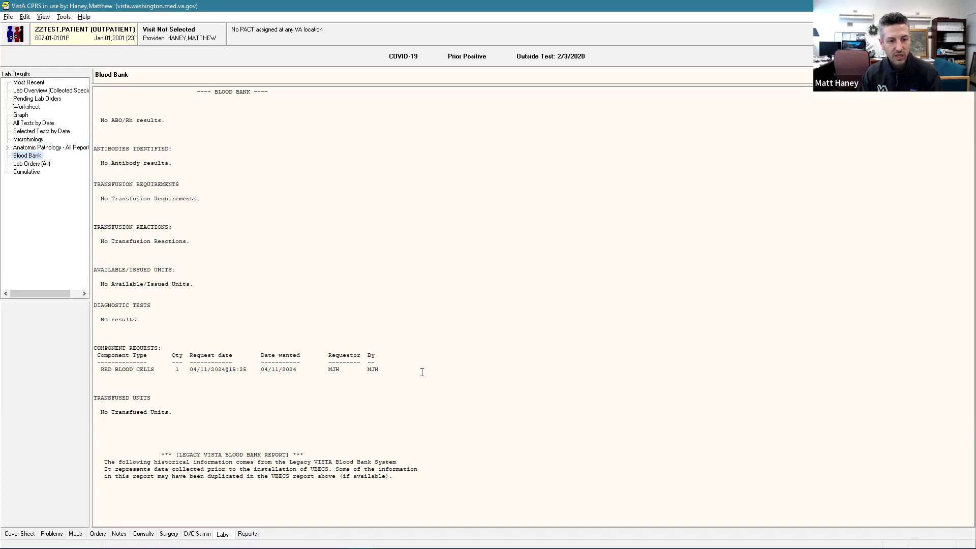
mouse_move(422, 369)
mouse_down()
mouse_move(420, 341)
mouse_move(419, 373)
mouse_up()
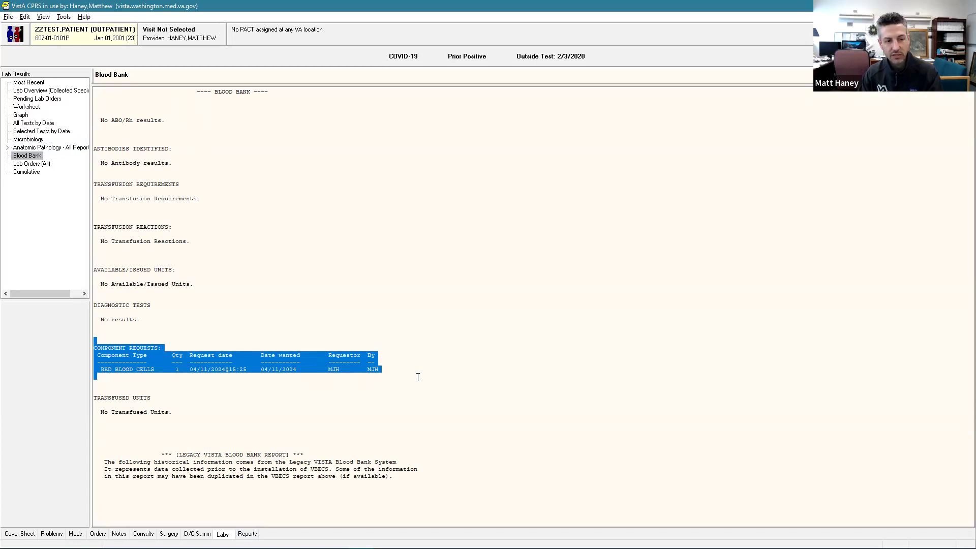
drag(308, 391, 314, 417)
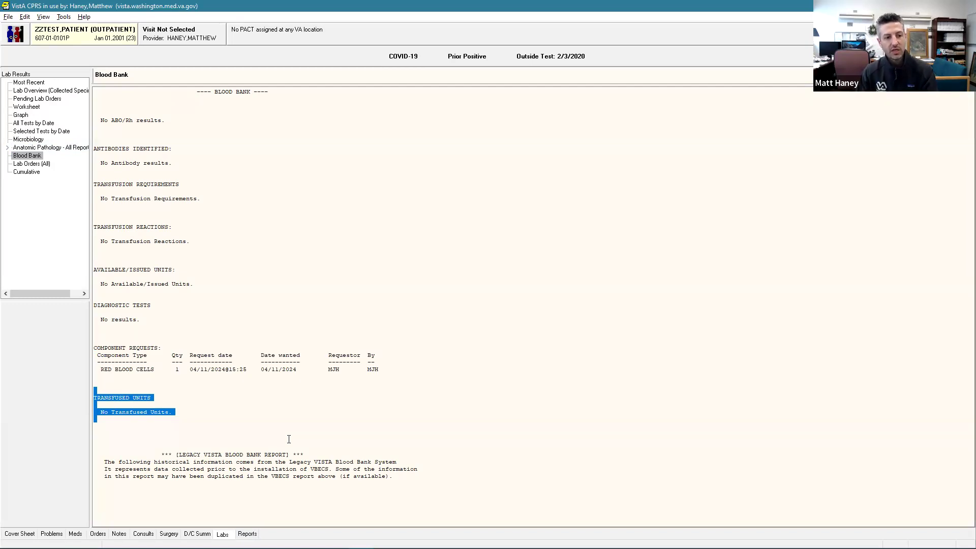
mouse_move(248, 423)
mouse_down()
mouse_move(243, 387)
mouse_move(245, 426)
mouse_up()
right_click(248, 387)
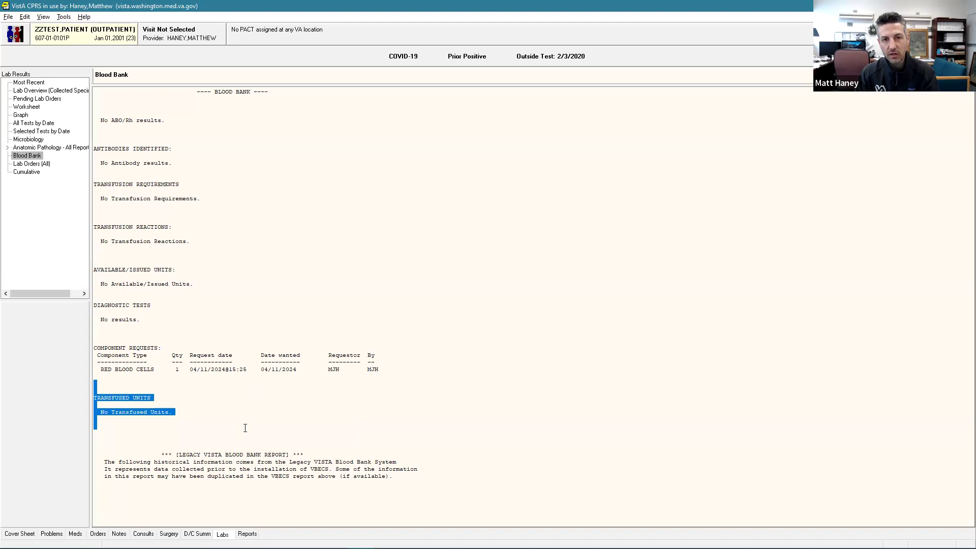
click(245, 428)
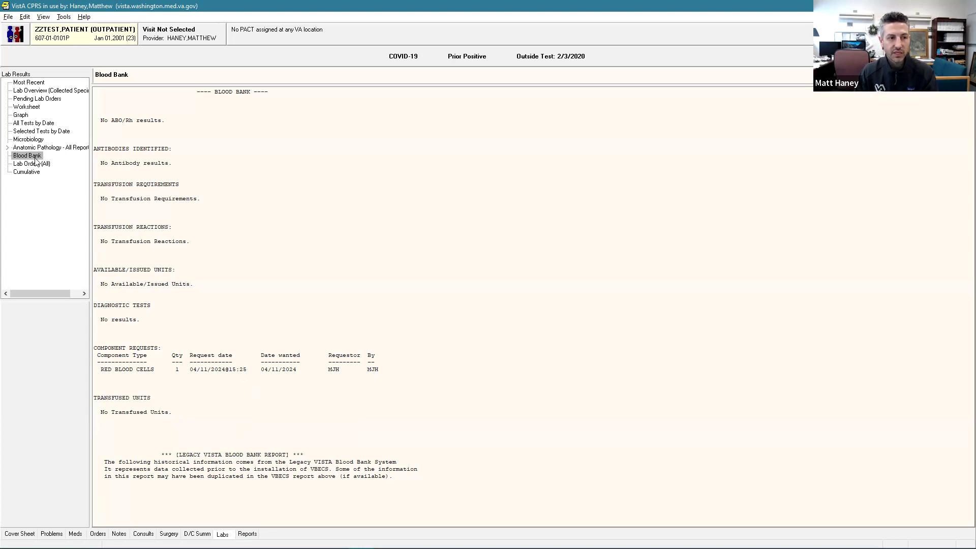
Open the Cumulative lab report and go to its Blood Bank heading.
click(27, 172)
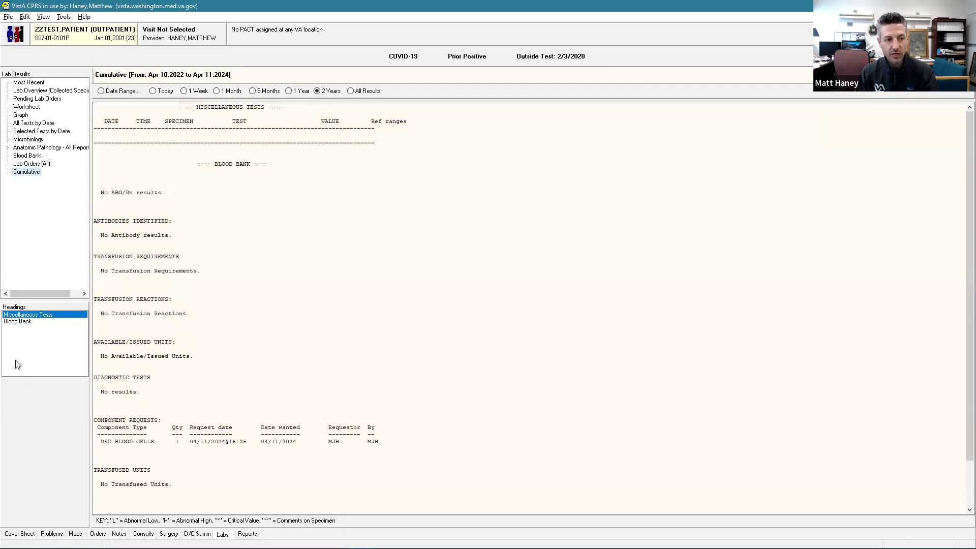
click(19, 323)
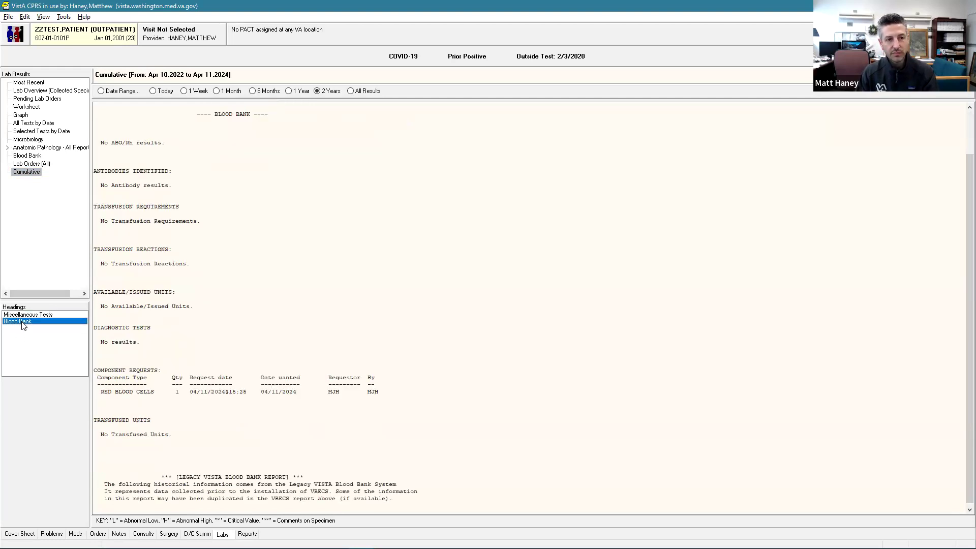